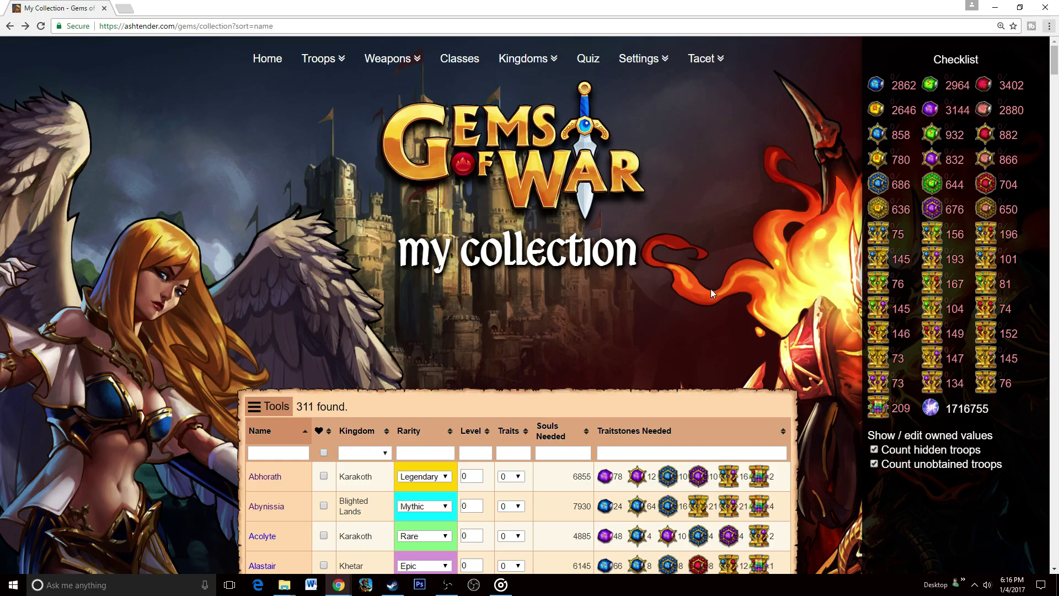
Browse the troop table and open the account menu.
mouse_move(666, 90)
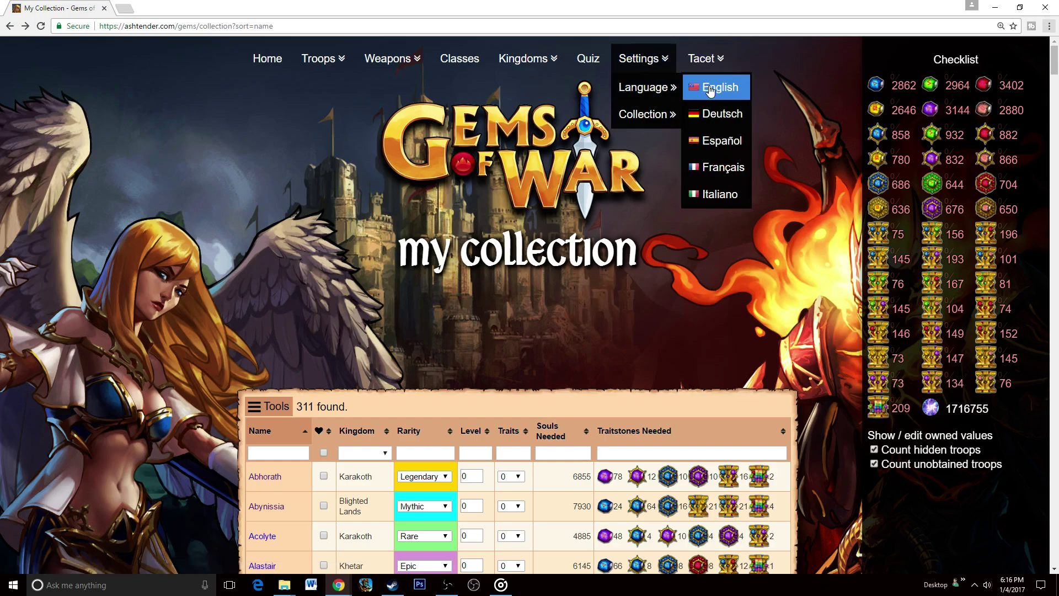
scroll(800, 378, "down", 2)
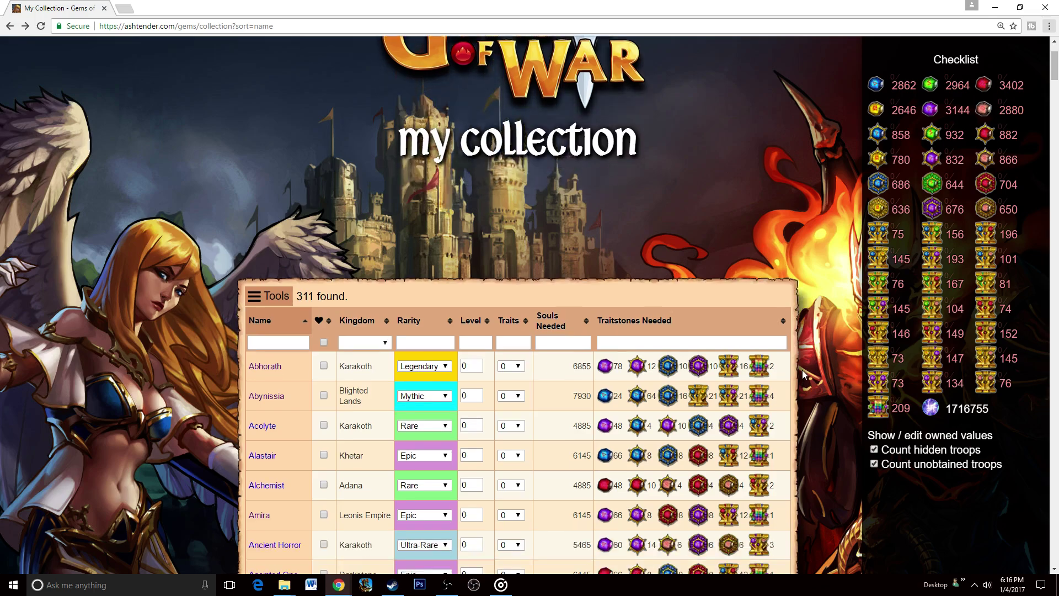
scroll(811, 364, "down", 2)
scroll(811, 359, "down", 1)
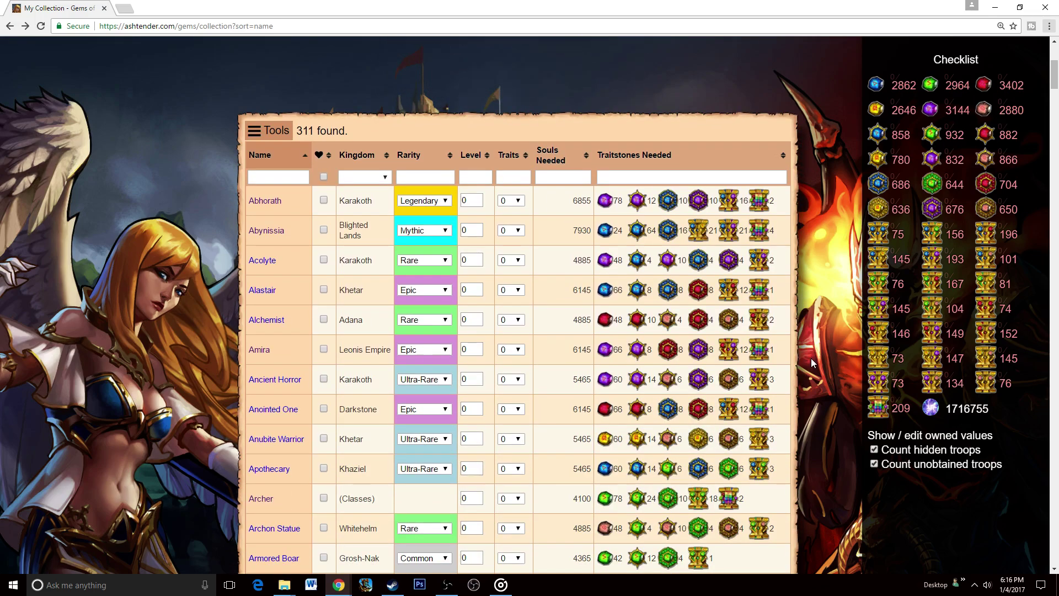
scroll(811, 359, "down", 1)
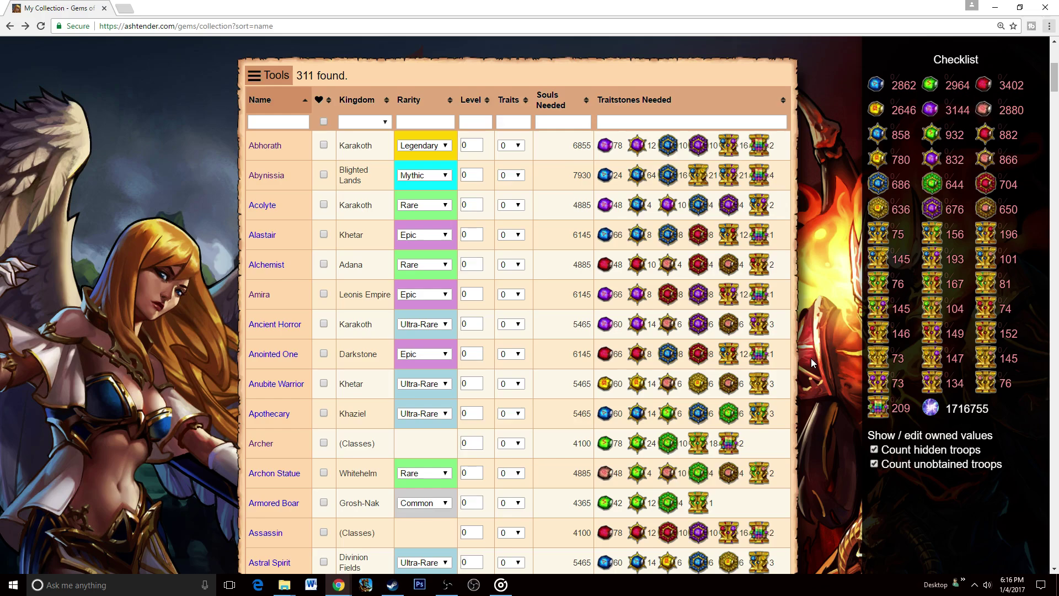
scroll(811, 361, "up", 6)
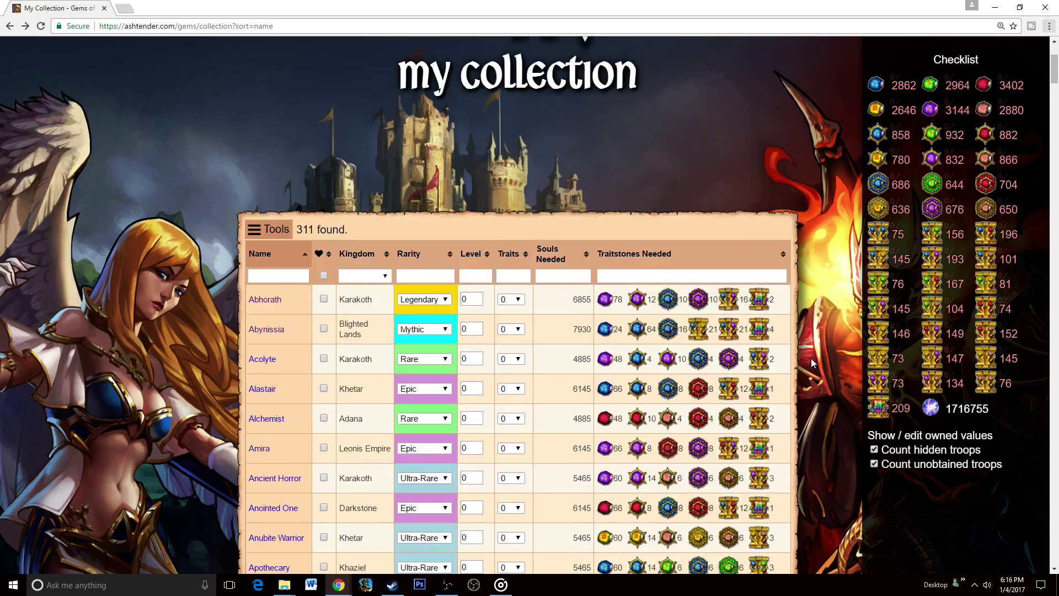
left_click(720, 61)
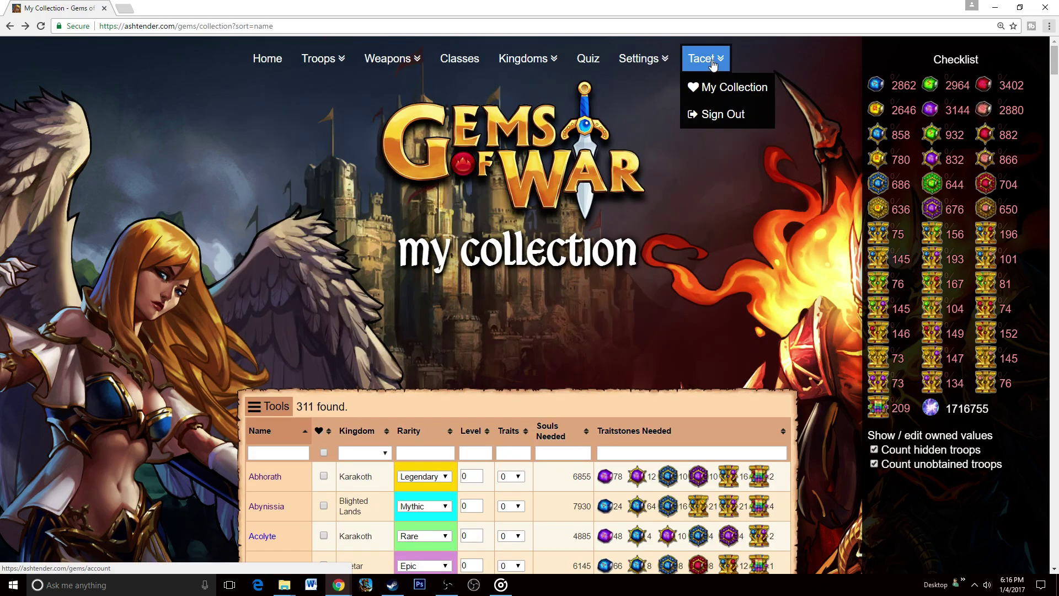
scroll(829, 246, "down", 4)
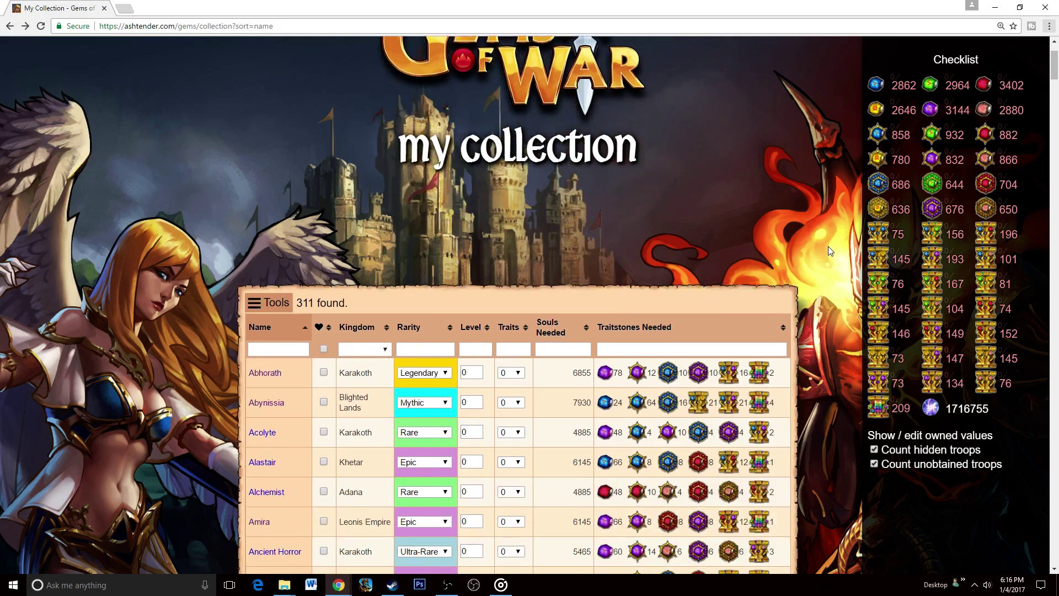
scroll(829, 247, "down", 1)
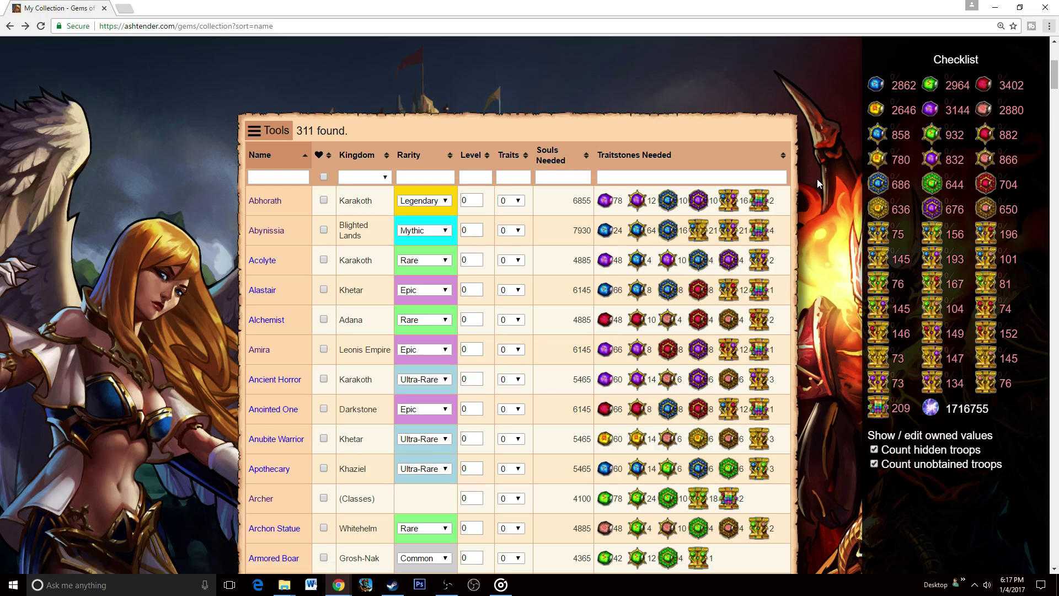
Mark Alchemist, Anointed One and Archon Statue as tracked troops.
scroll(324, 336, "down", 2)
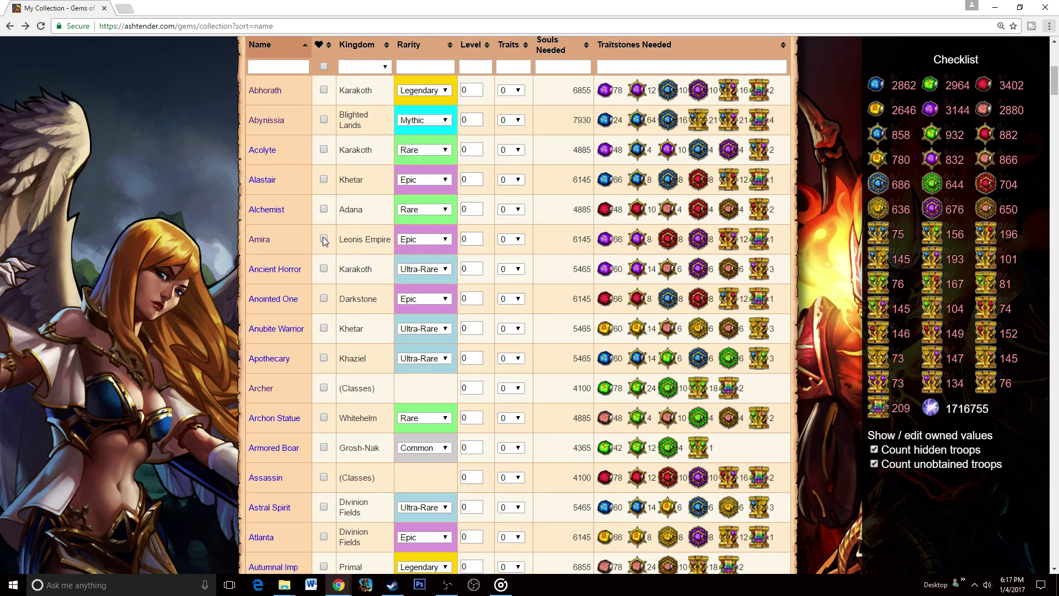
left_click(324, 209)
scroll(326, 259, "down", 1)
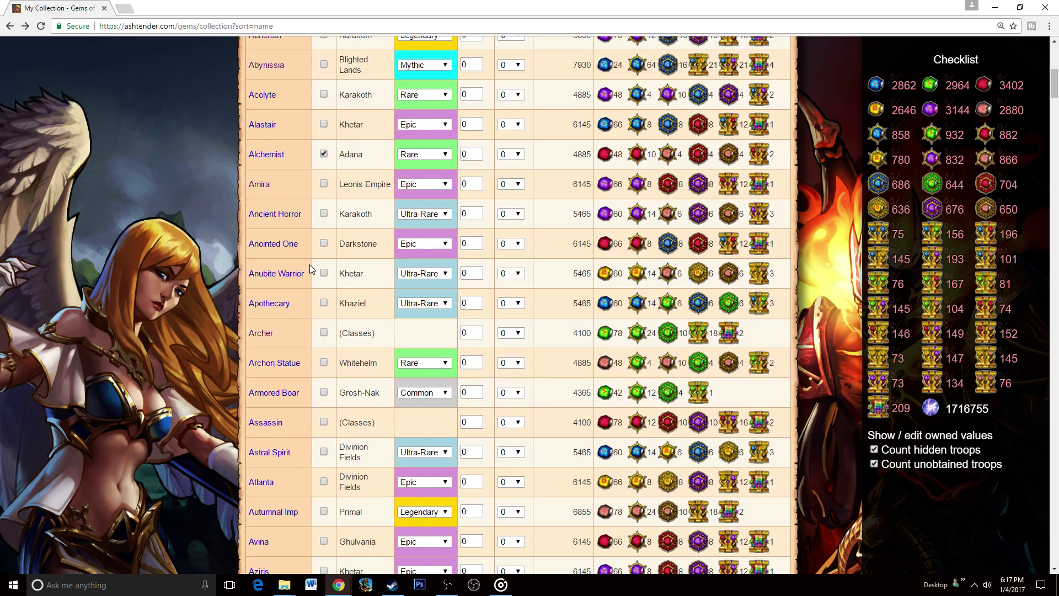
left_click(324, 242)
scroll(327, 297, "down", 1)
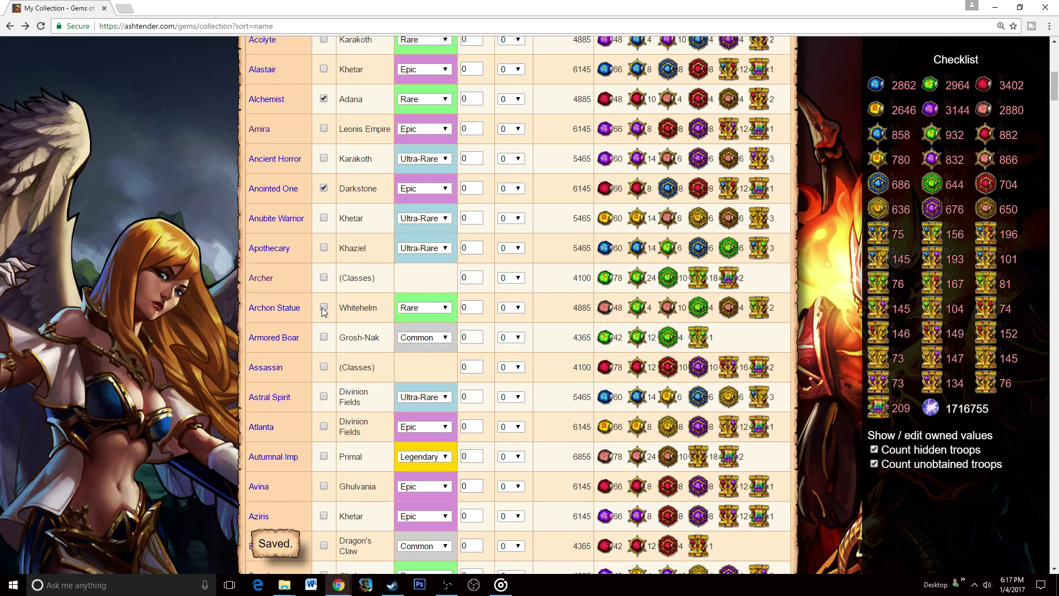
left_click(325, 309)
Sort the table by the heart column so tracked troops come first.
scroll(324, 310, "up", 3)
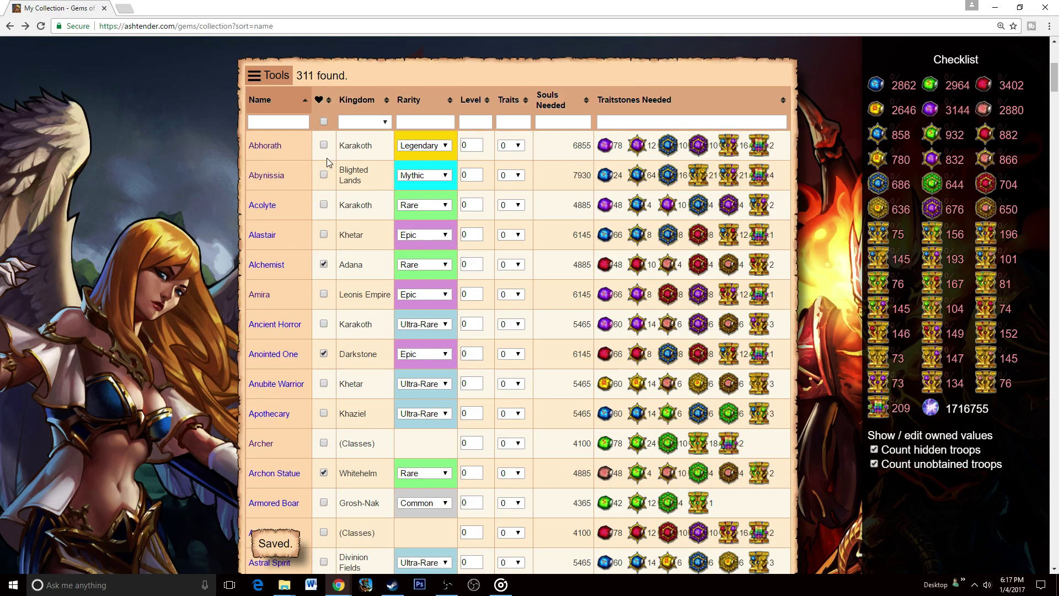
scroll(331, 161, "down", 1)
scroll(344, 144, "up", 2)
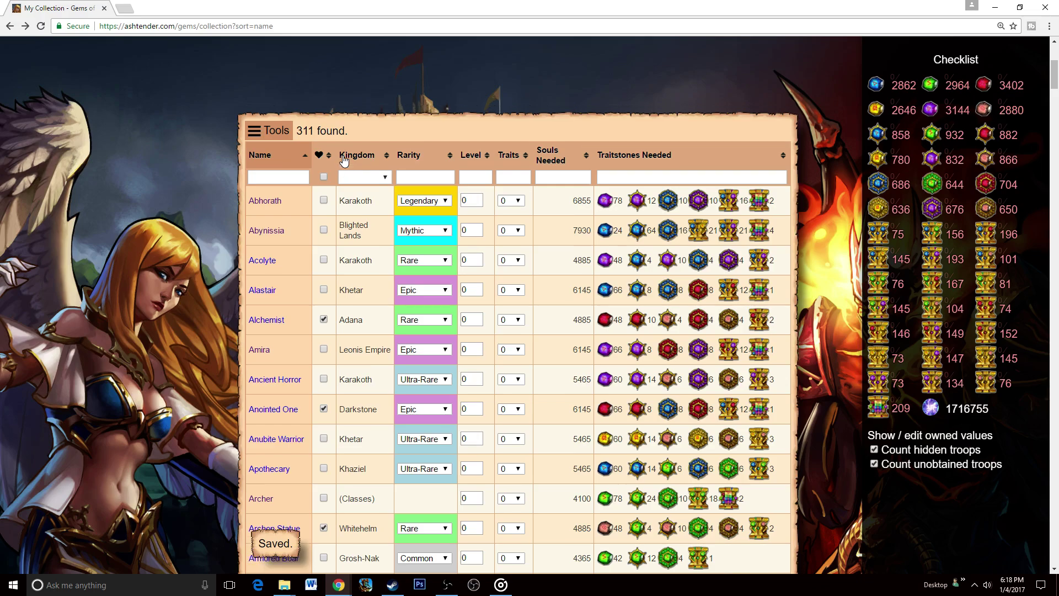
left_click(329, 157)
left_click(330, 159)
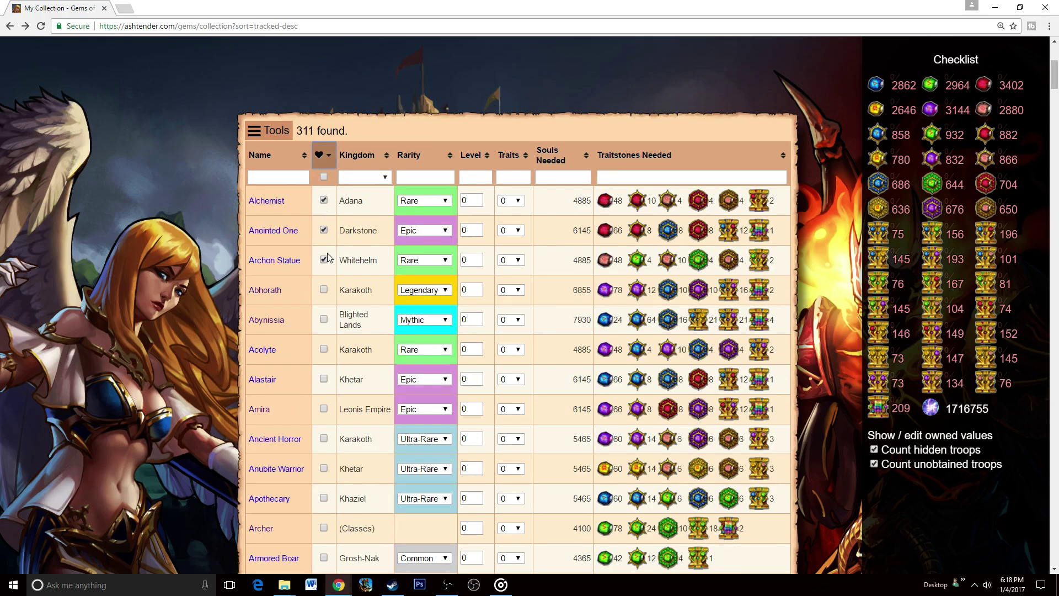
Set Alchemist's rarity to Epic with 3 traits unlocked.
left_click(446, 202)
left_click(435, 233)
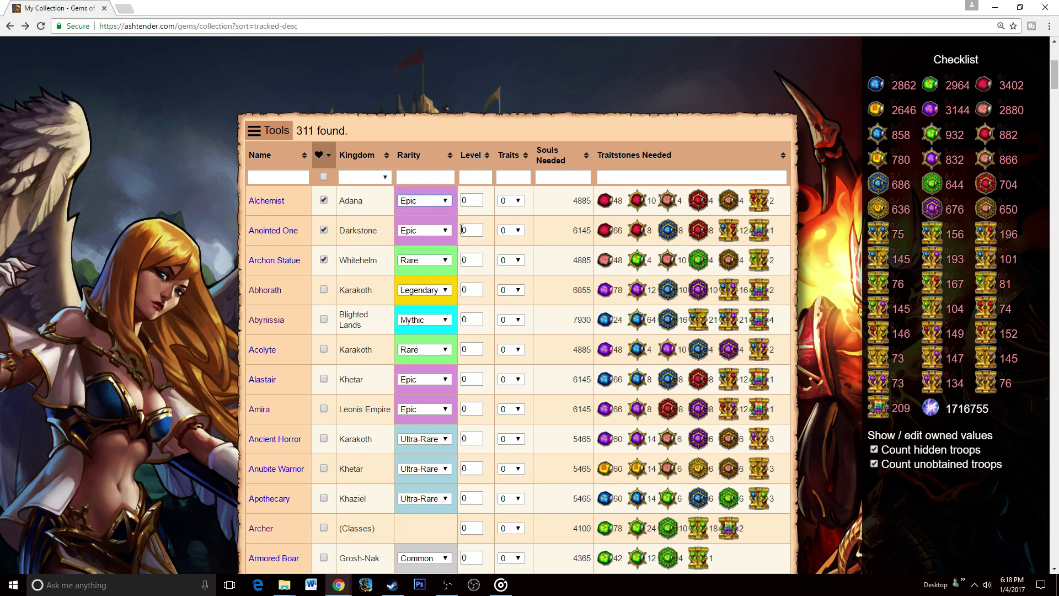
left_click(514, 207)
left_click(513, 249)
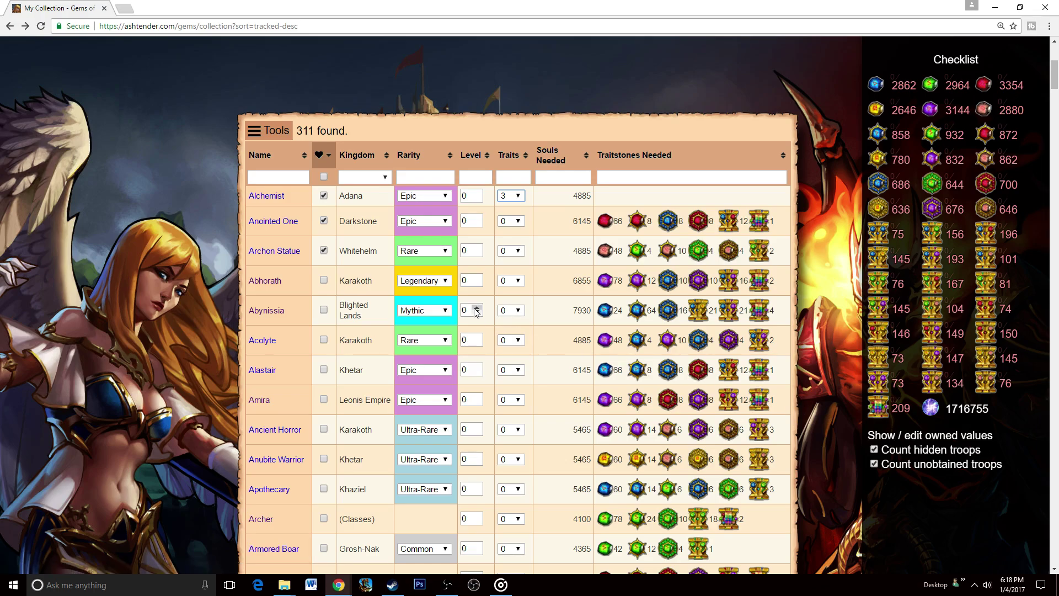
Make Archon Statue Epic and Alastair Mythic, then sort troops by name Z–A.
scroll(442, 306, "up", 2)
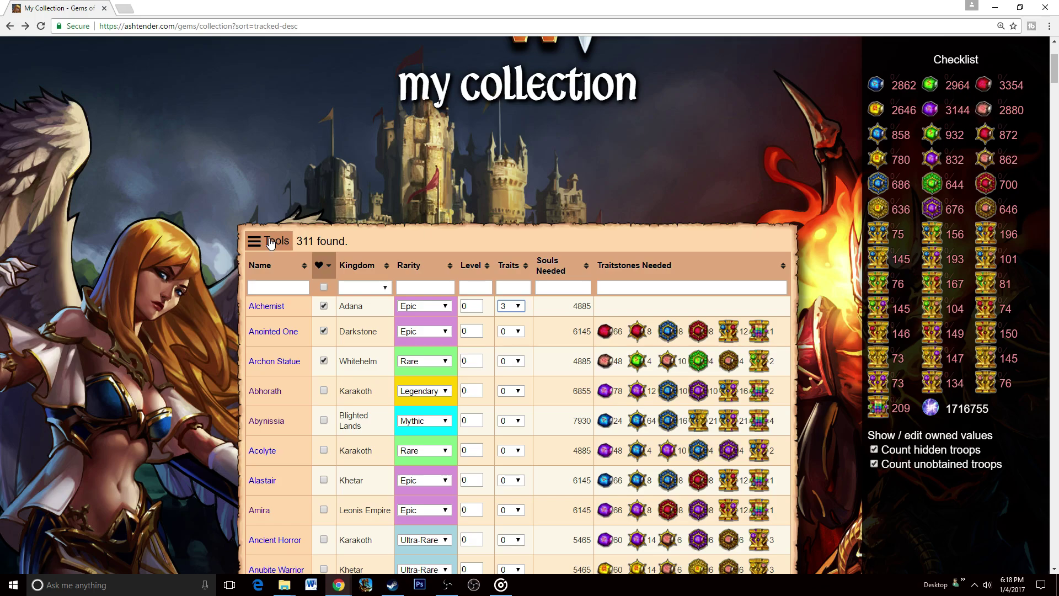
scroll(414, 327, "down", 4)
scroll(405, 329, "up", 2)
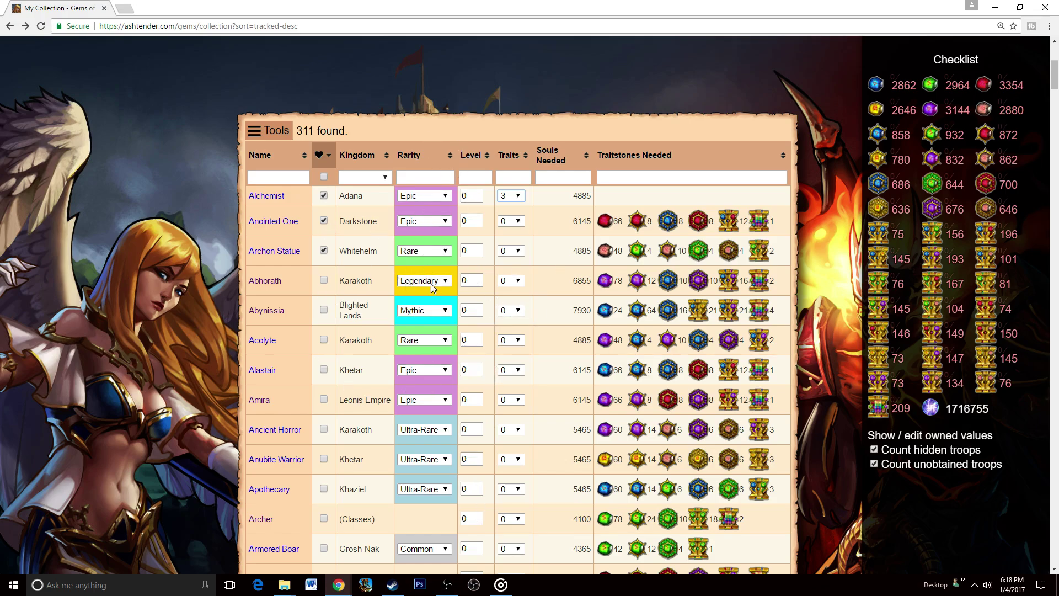
left_click(436, 251)
left_click(442, 279)
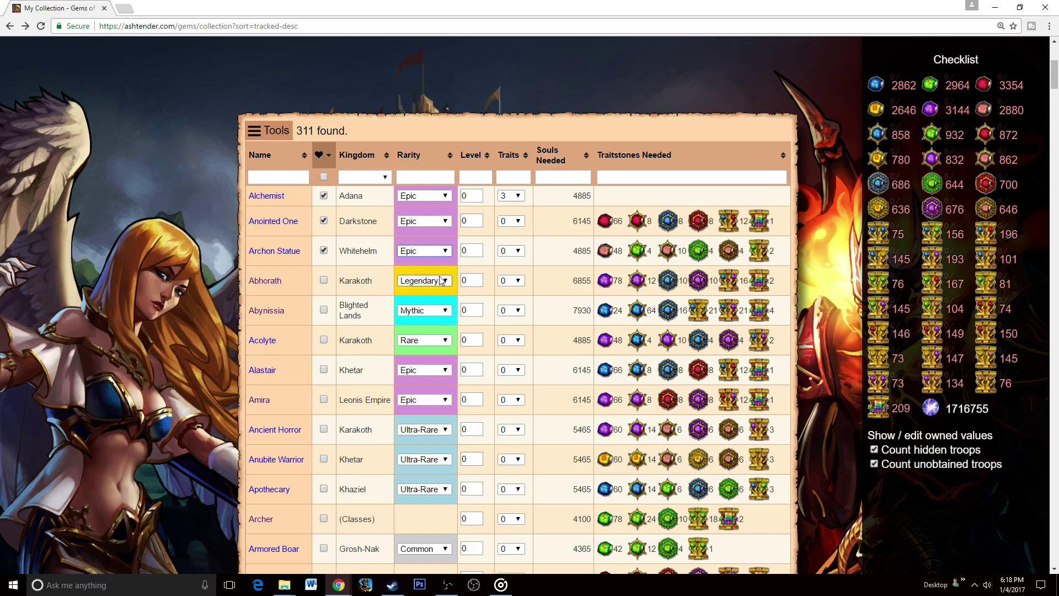
left_click(436, 371)
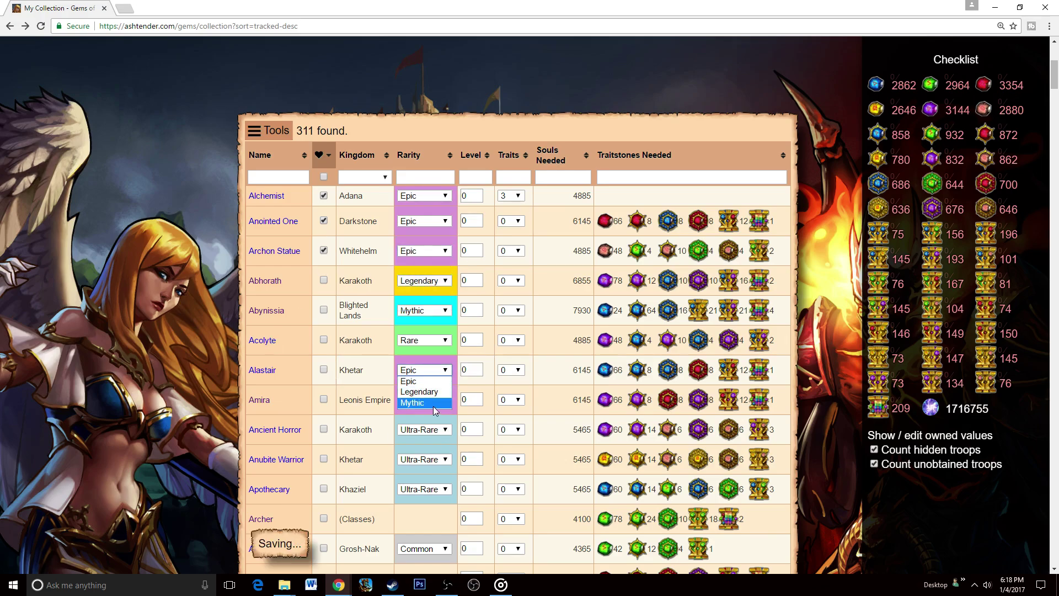
left_click(435, 403)
scroll(363, 273, "up", 3)
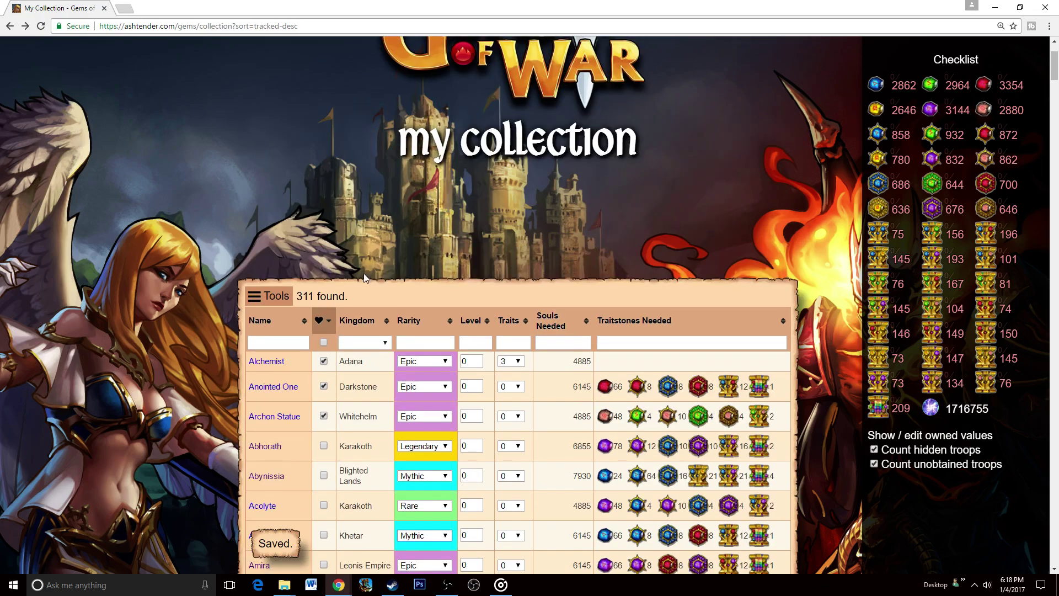
left_click(304, 321)
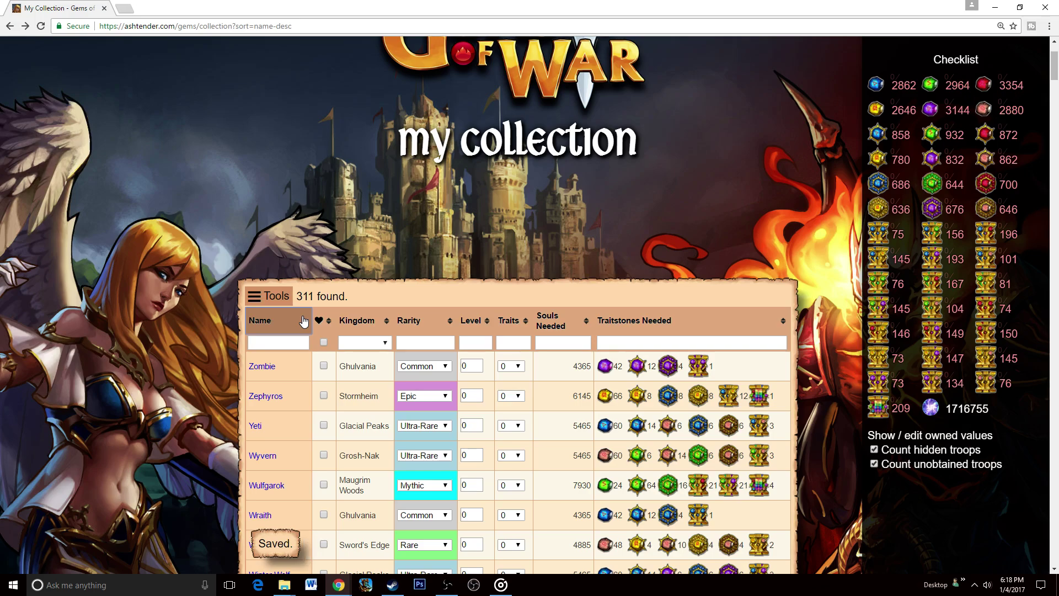
Sort troops A–Z by name and import the MyCollection CSV from the Desktop.
left_click(304, 321)
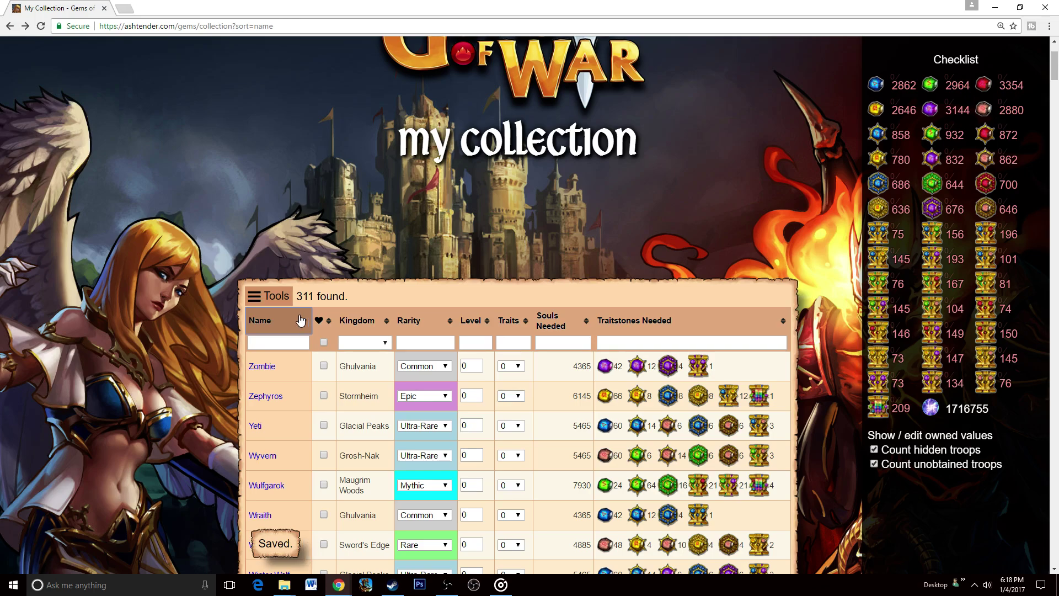
left_click(258, 300)
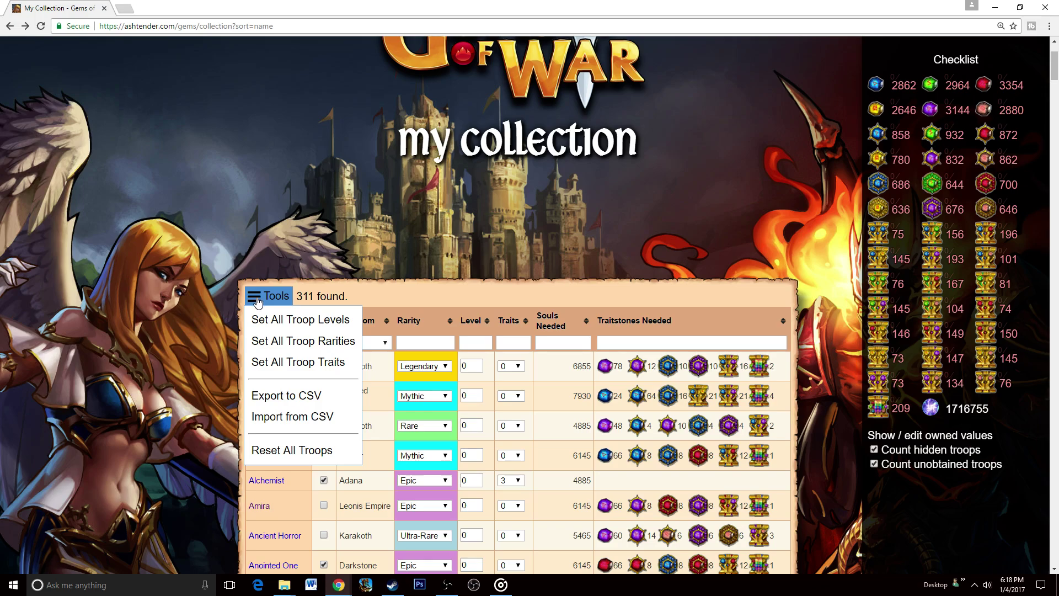
scroll(257, 301, "down", 3)
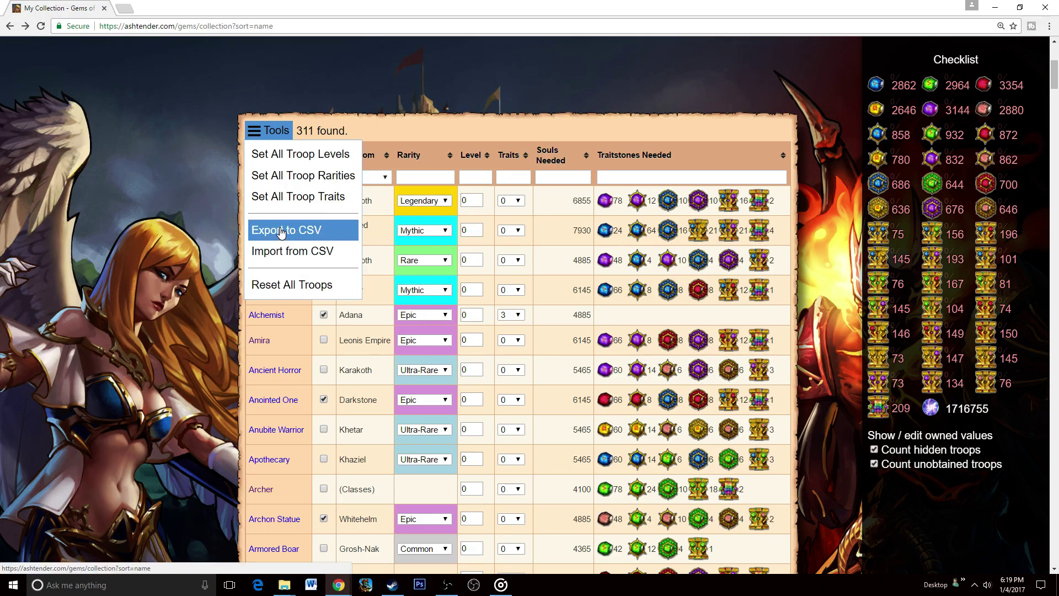
left_click(286, 255)
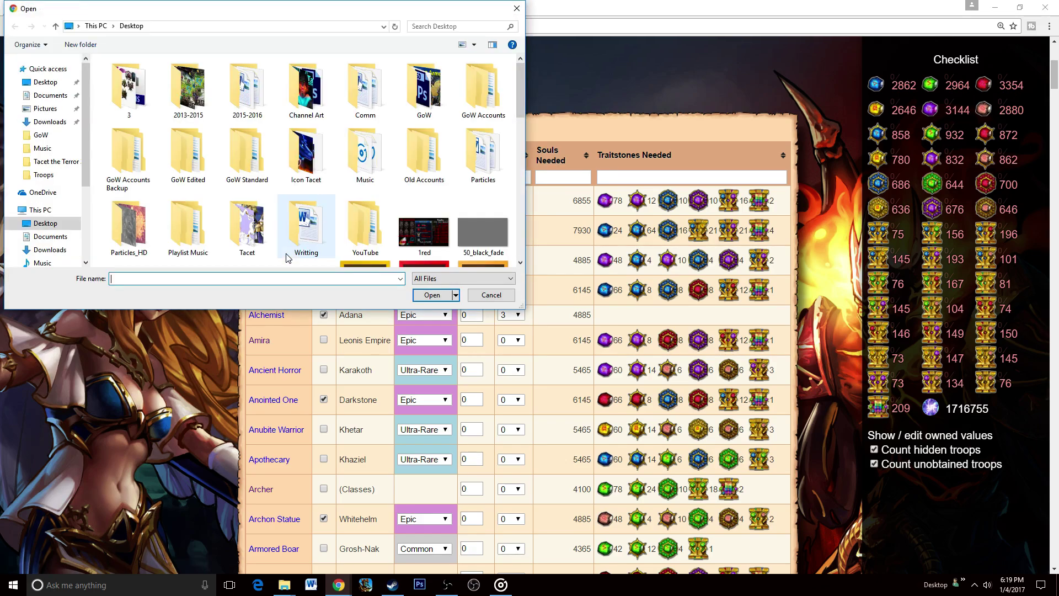
scroll(299, 230, "down", 5)
scroll(298, 231, "down", 1)
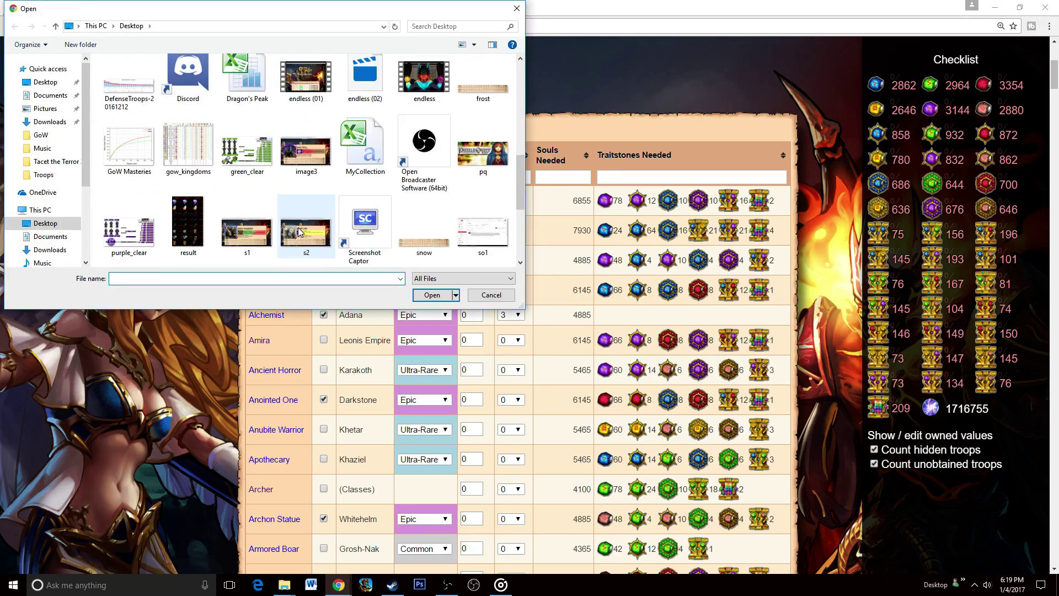
left_click(364, 144)
left_click(432, 295)
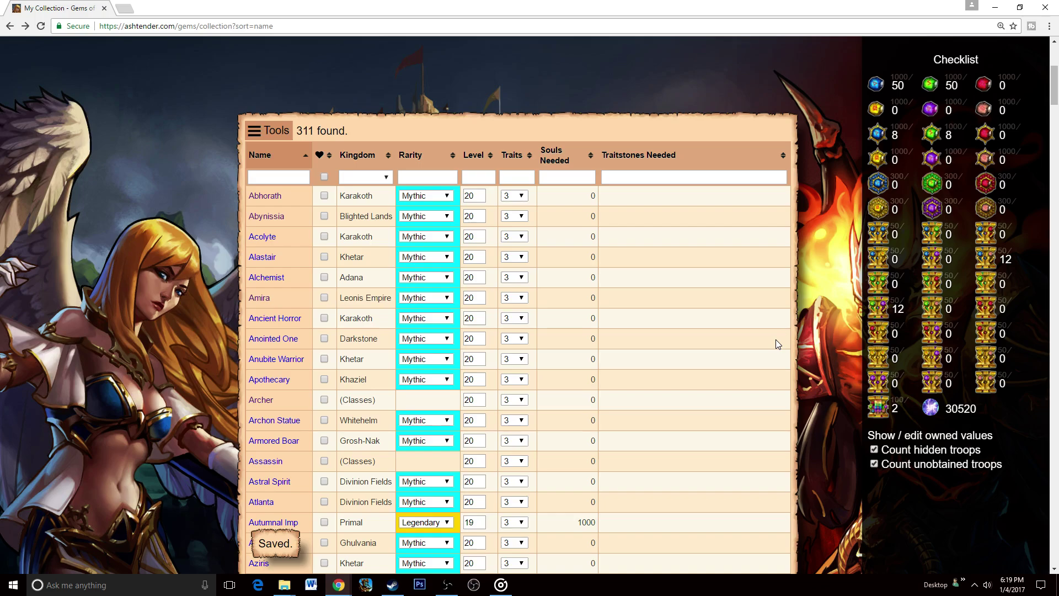
scroll(771, 341, "down", 15)
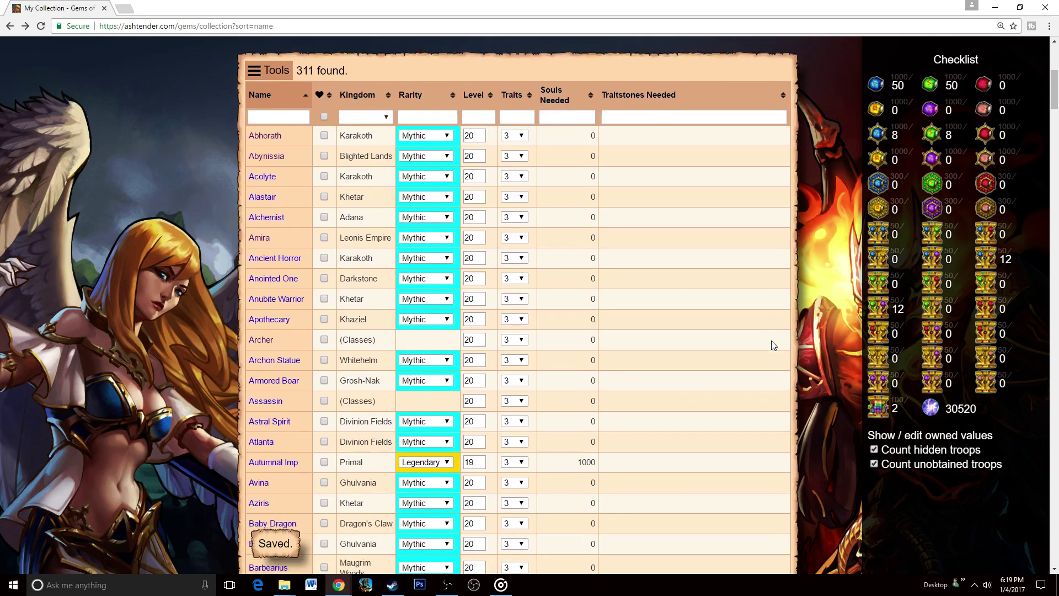
scroll(772, 345, "down", 7)
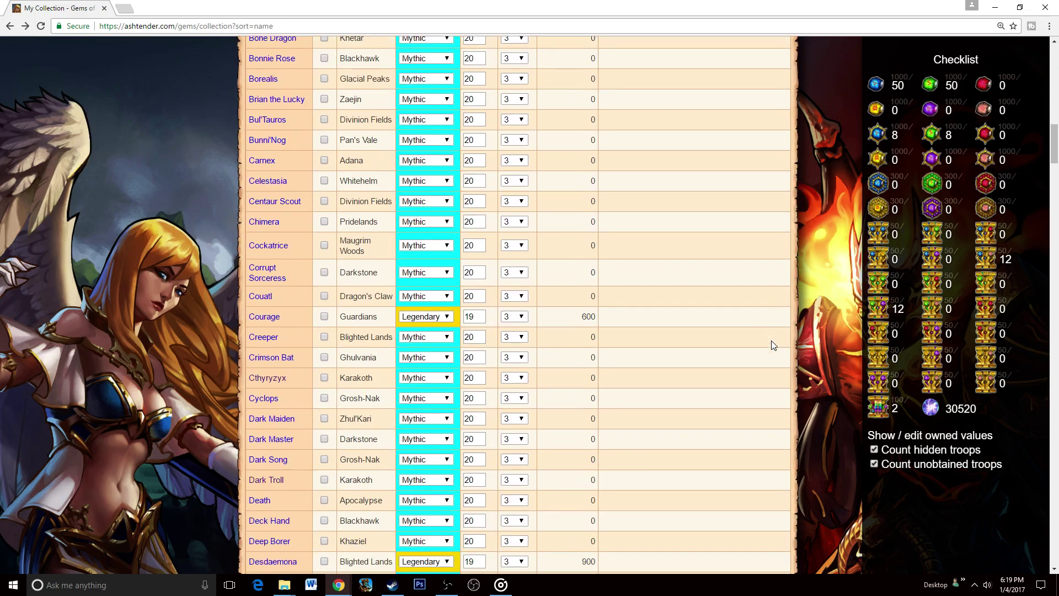
scroll(773, 345, "up", 20)
scroll(771, 345, "up", 4)
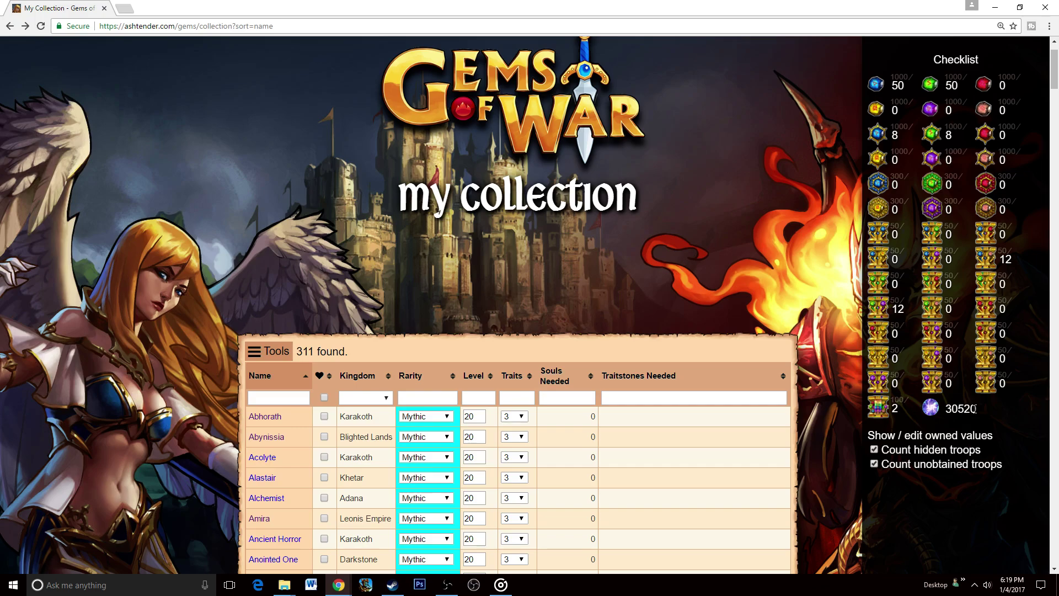
scroll(773, 398, "down", 12)
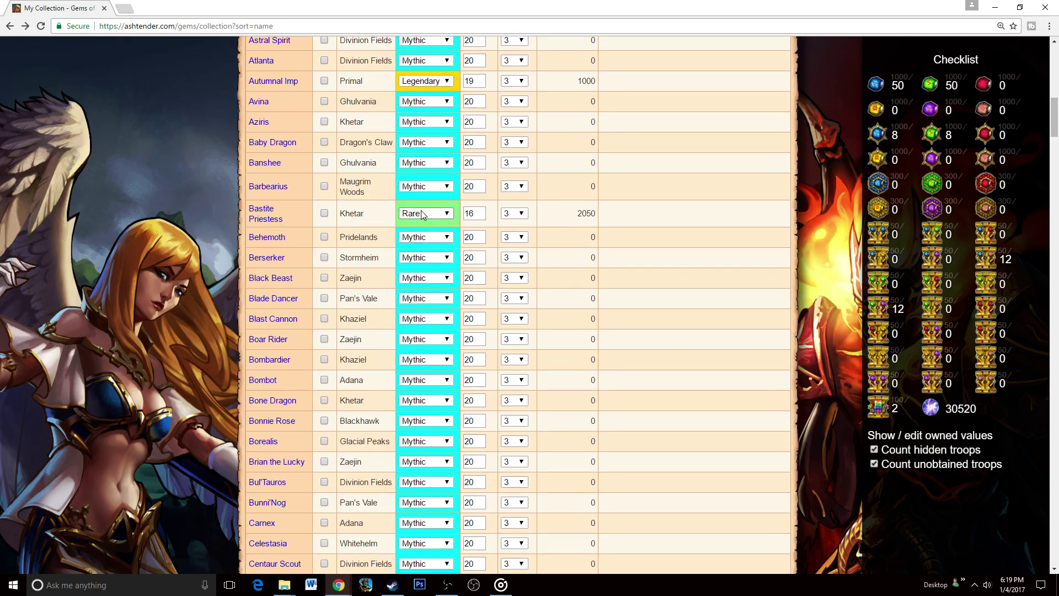
scroll(712, 284, "down", 7)
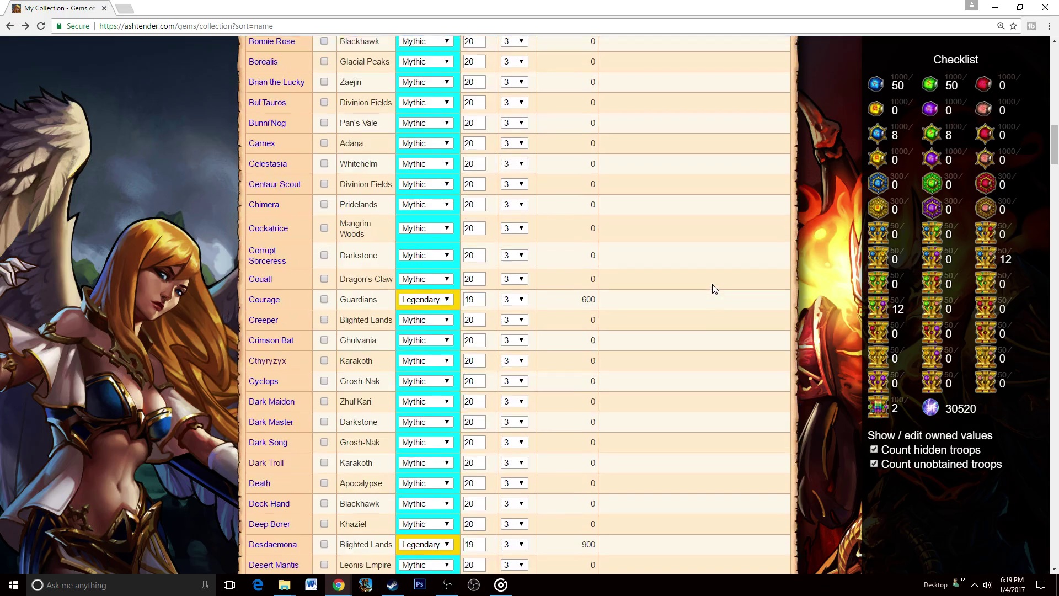
scroll(734, 327, "down", 15)
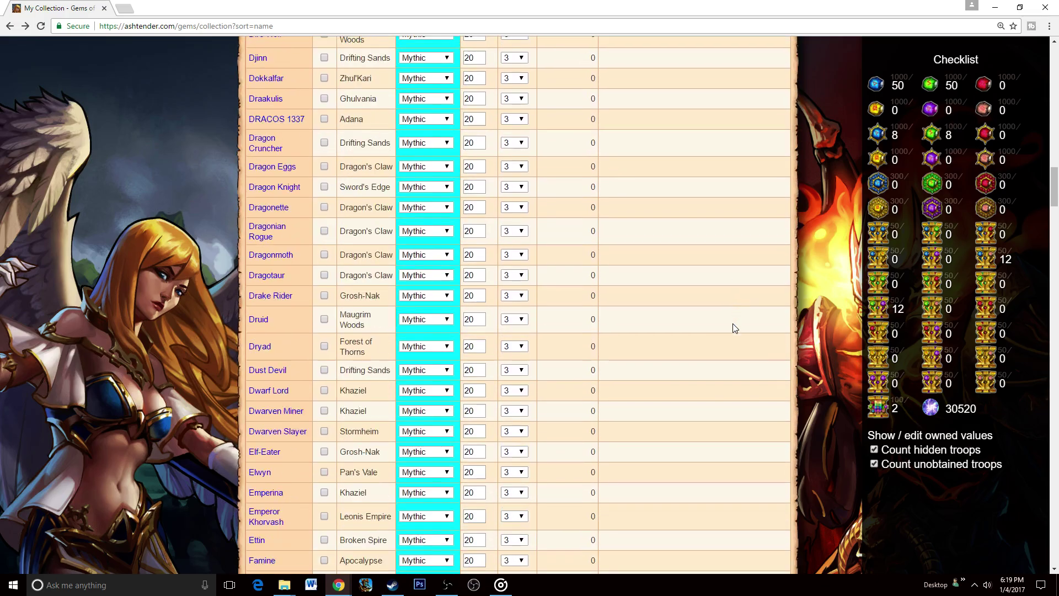
scroll(734, 328, "down", 20)
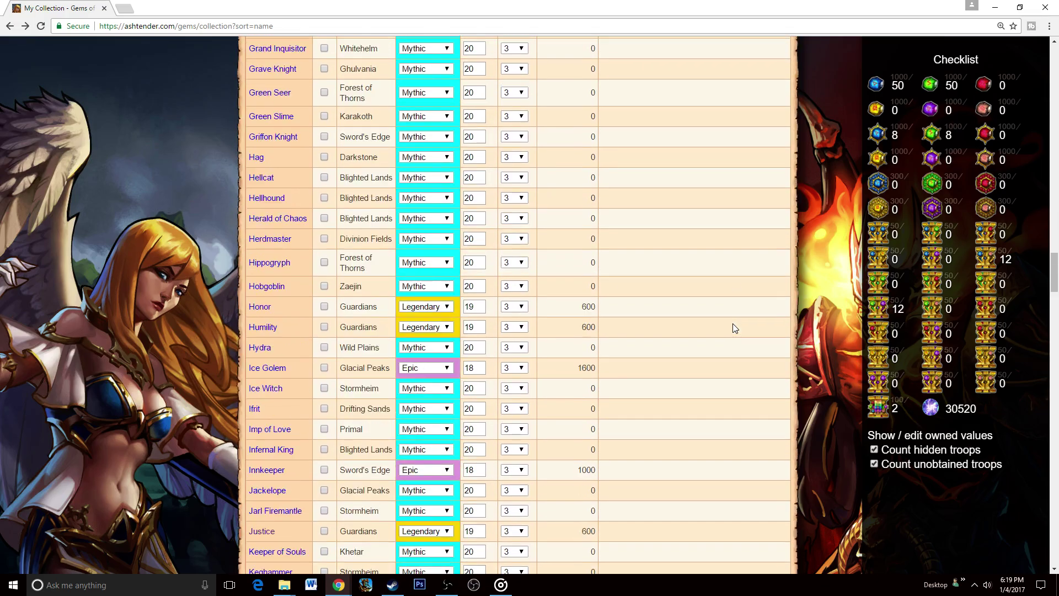
scroll(734, 328, "down", 20)
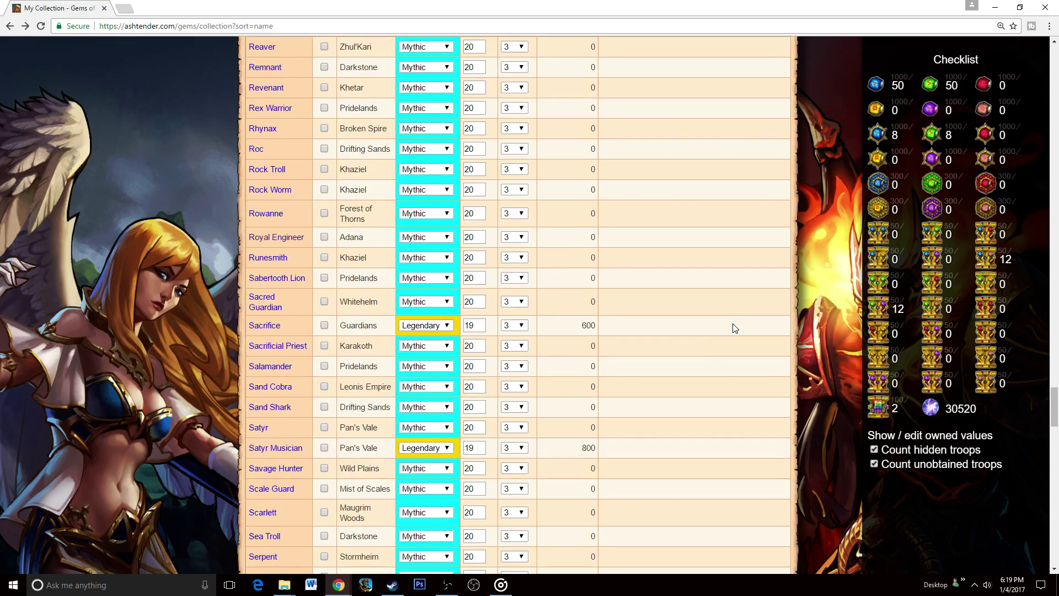
scroll(732, 323, "down", 20)
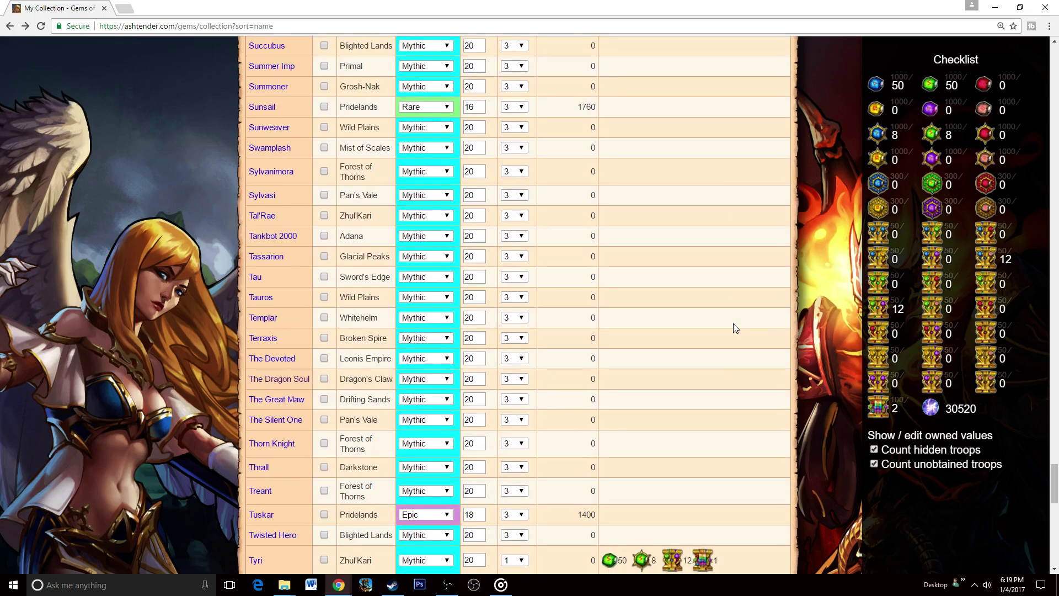
scroll(733, 324, "down", 10)
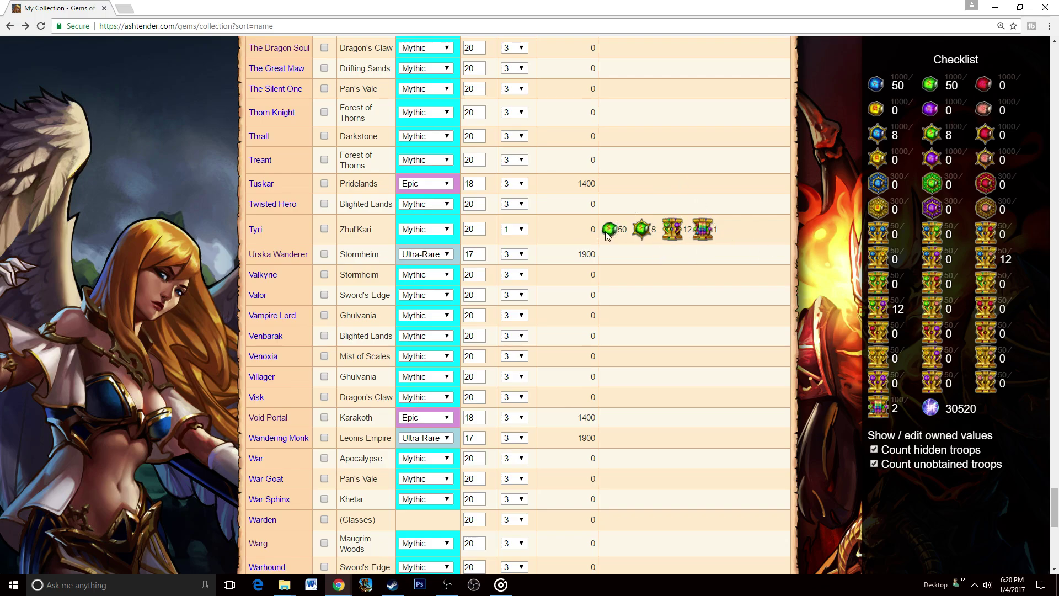
scroll(718, 244, "up", 15)
scroll(718, 244, "up", 20)
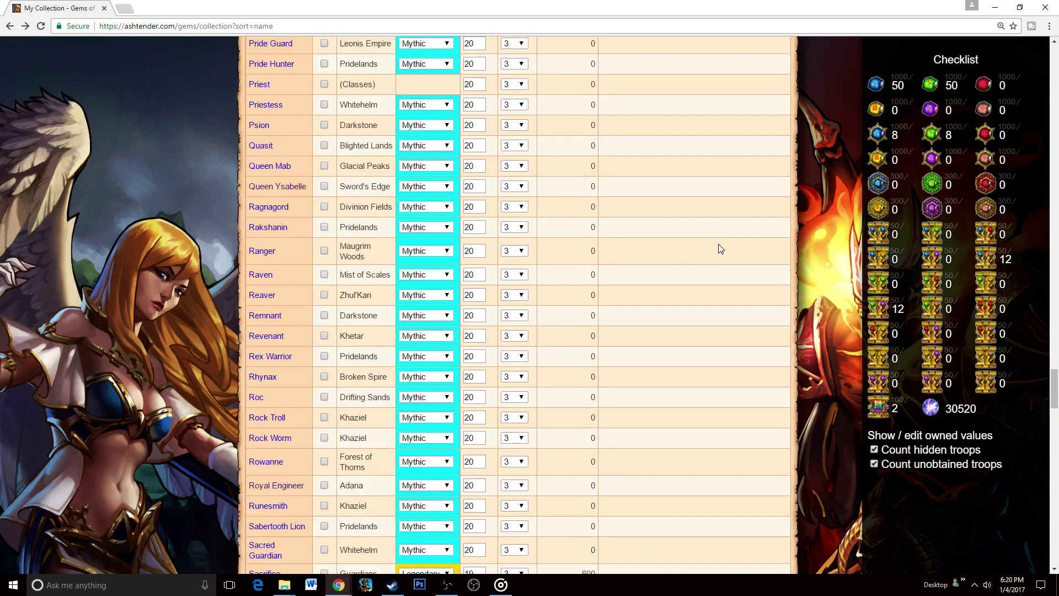
scroll(718, 244, "up", 20)
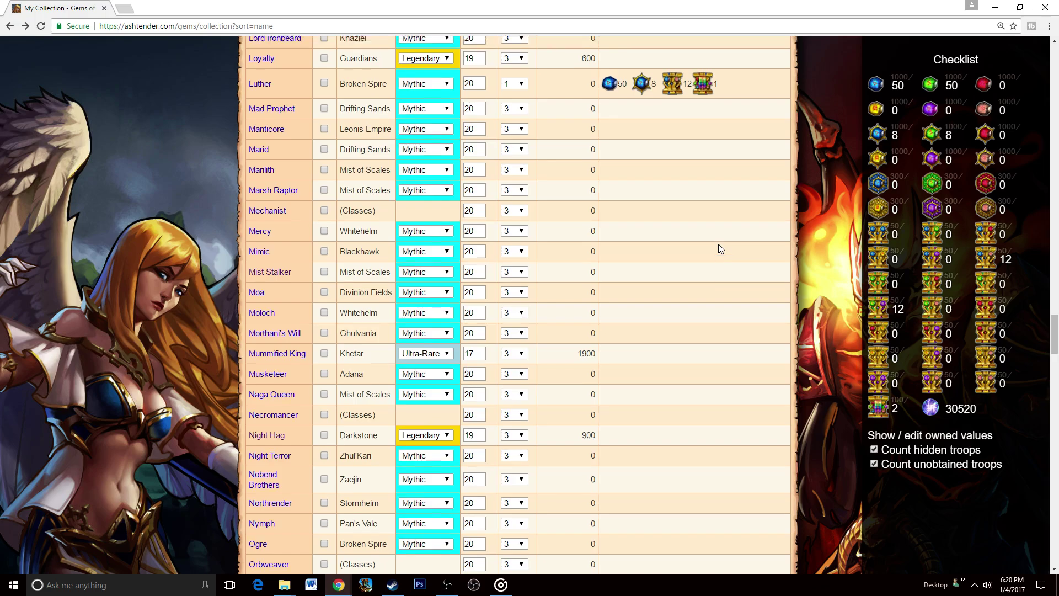
Enter 2 as the owned count in the last checklist box and save it.
left_click(904, 436)
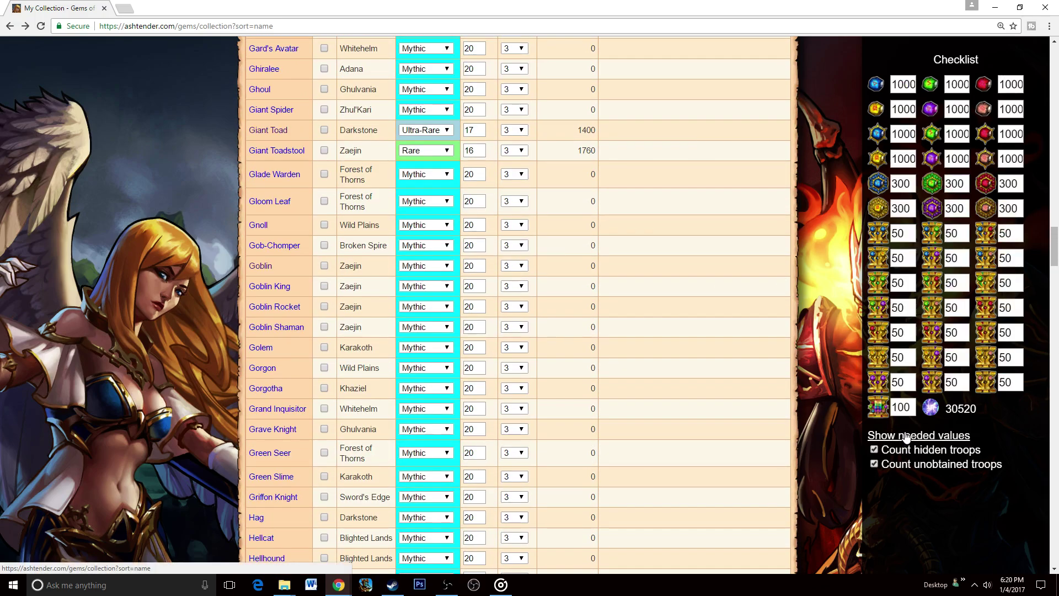
left_click(896, 436)
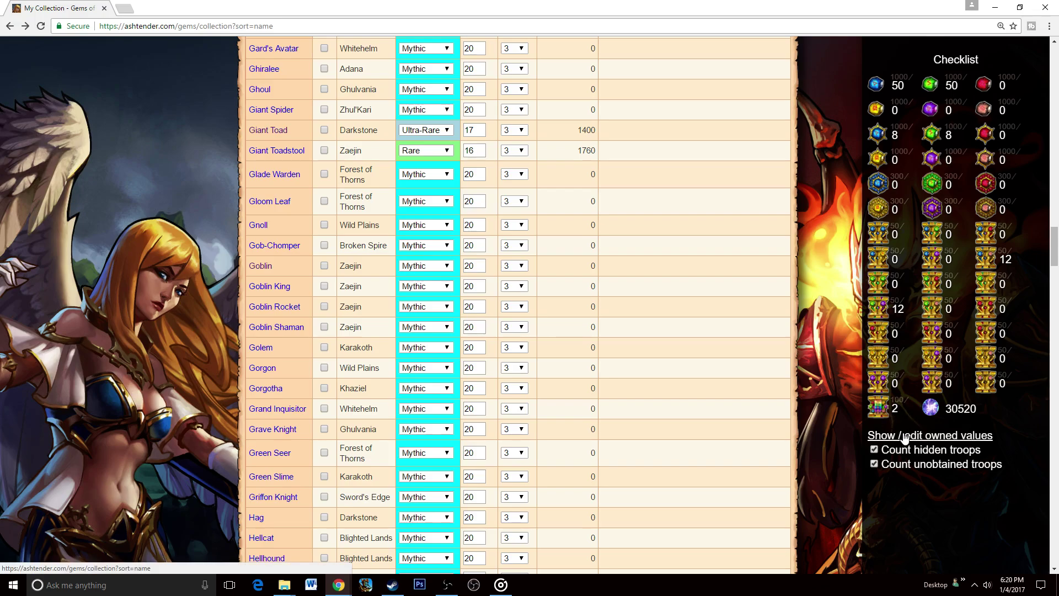
left_click(905, 436)
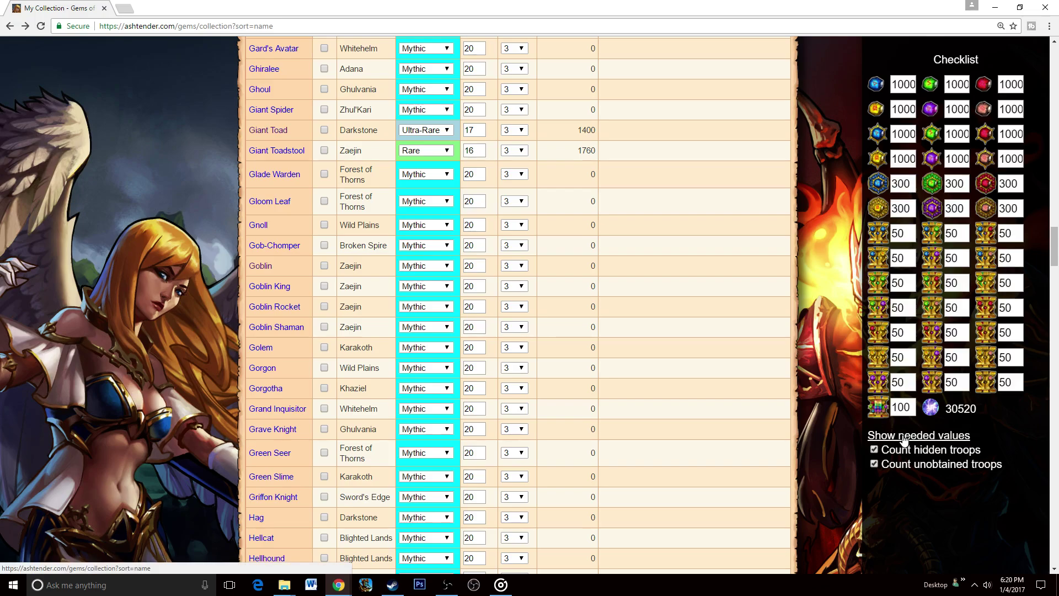
left_click_drag(914, 407, 838, 411)
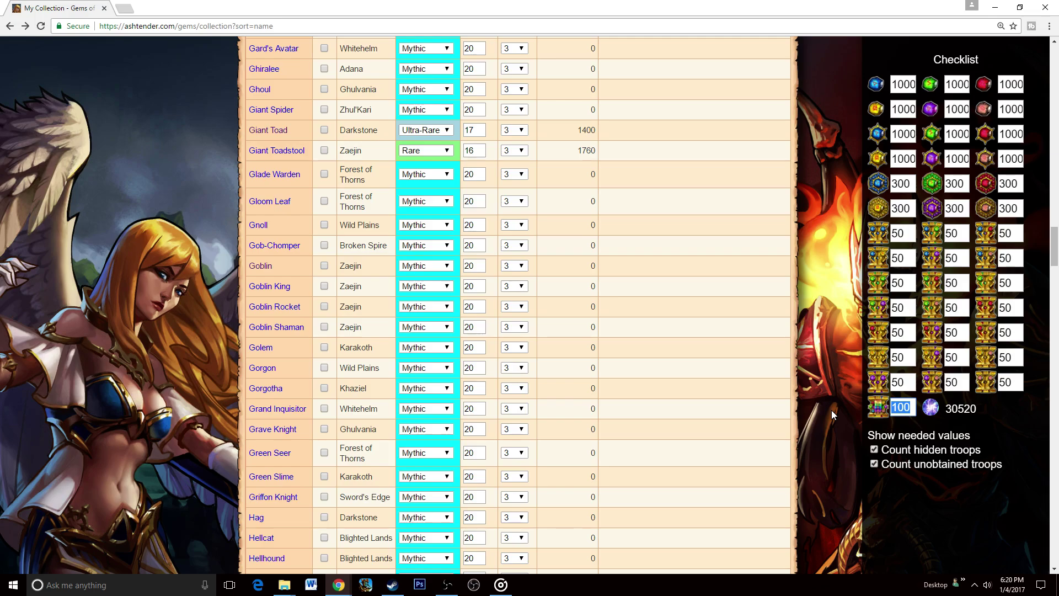
type("2")
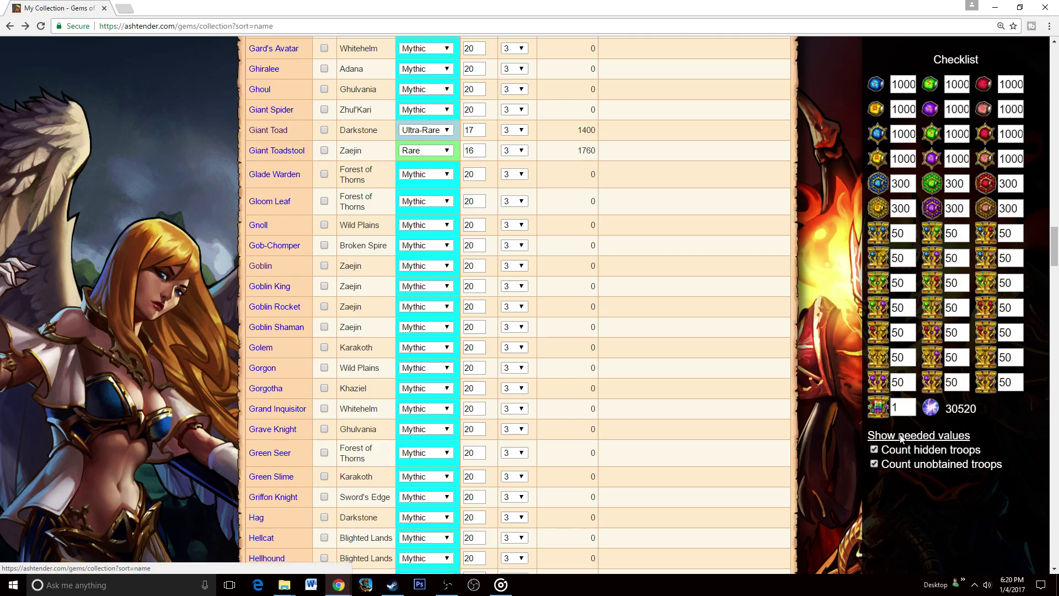
left_click(901, 436)
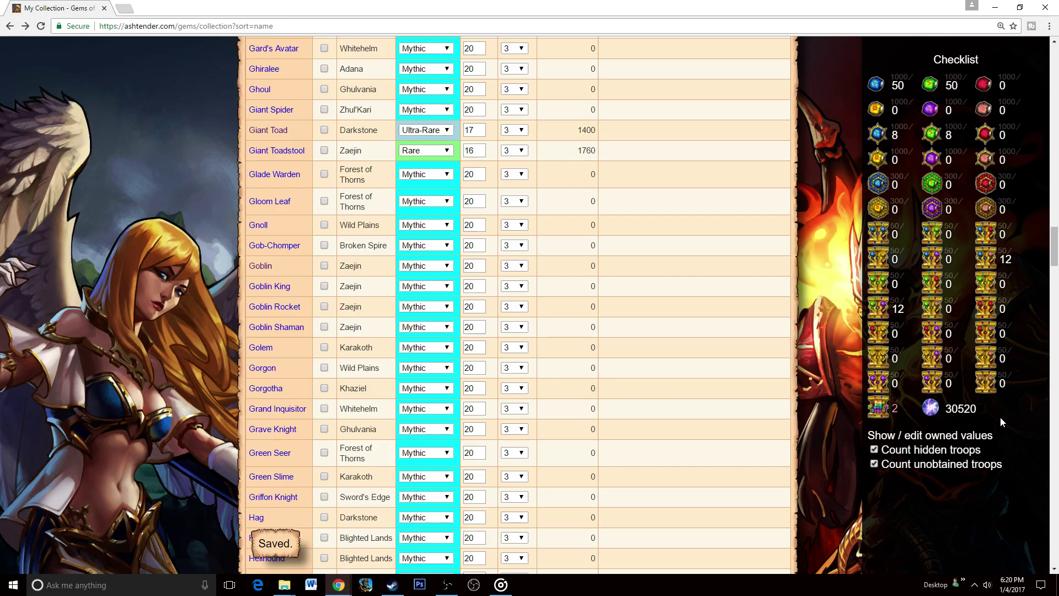
Recheck the last owned value, return to needed values, and go to the page top.
left_click(919, 436)
left_click_drag(914, 408, 832, 391)
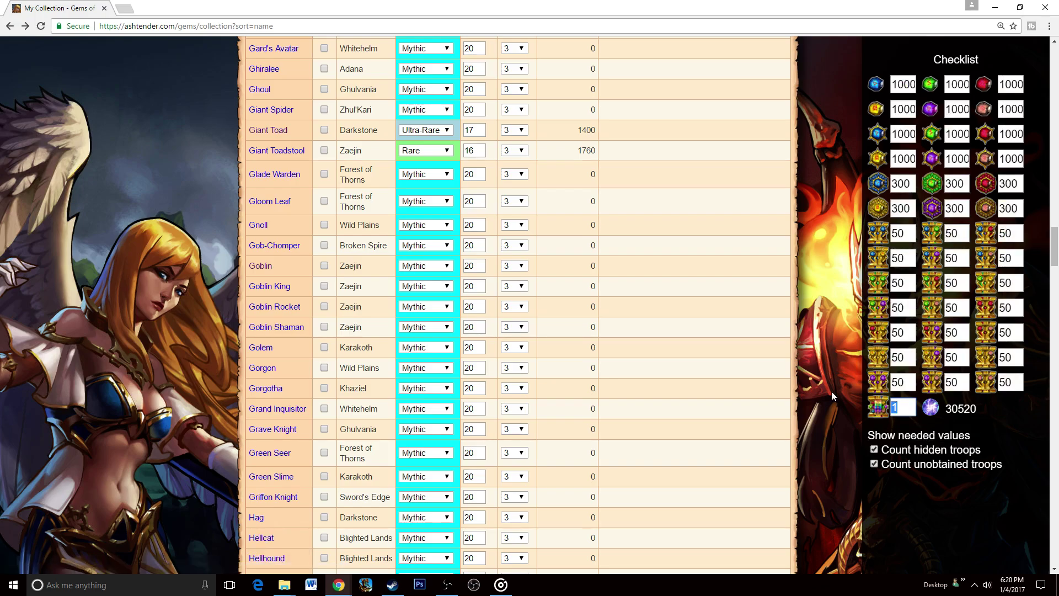
left_click(894, 437)
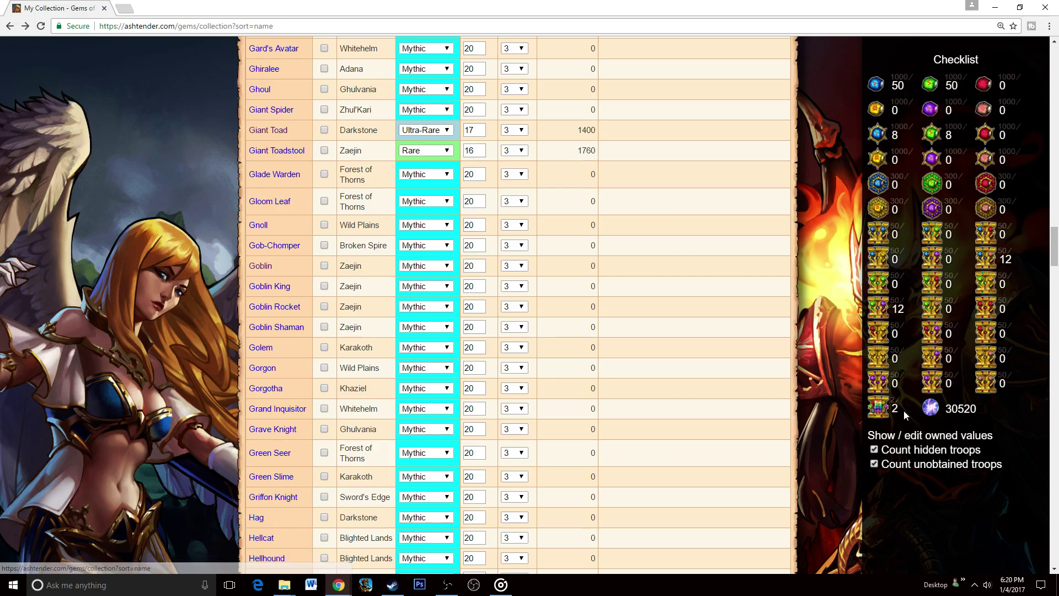
scroll(708, 376, "up", 13)
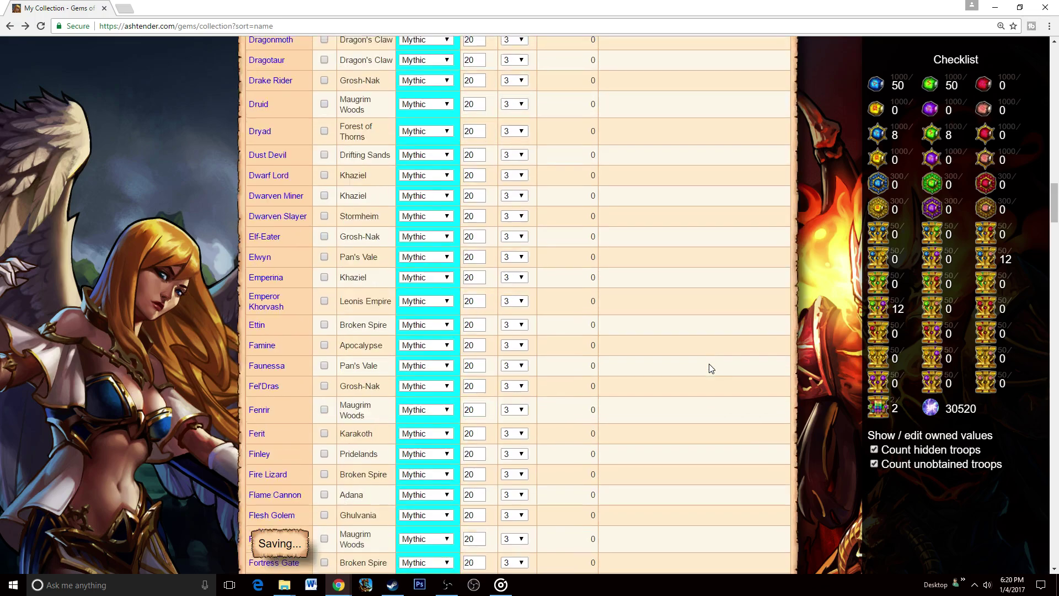
scroll(710, 367, "up", 20)
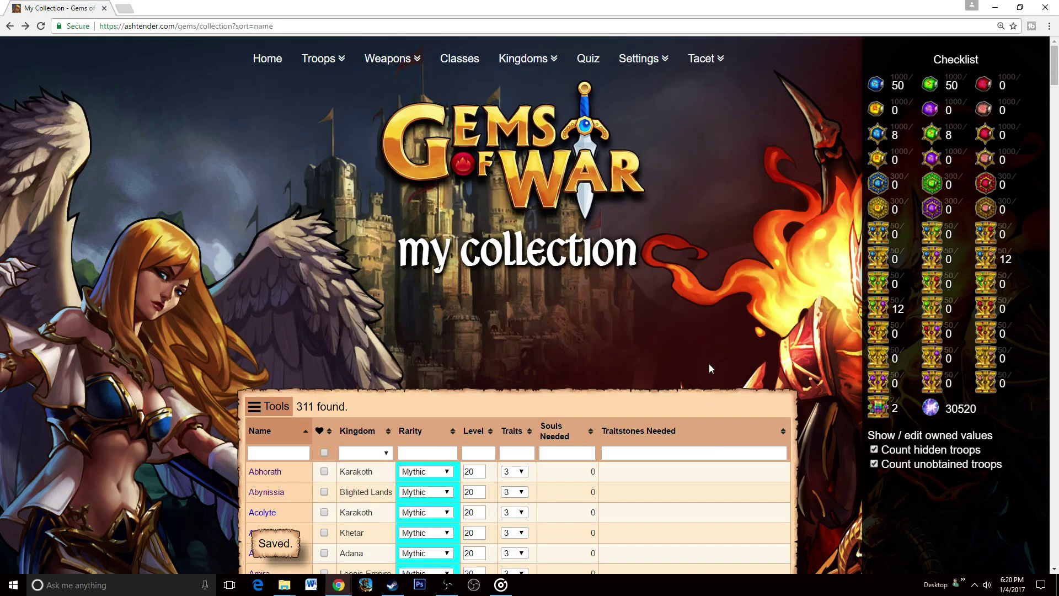
Reset every troop in the collection to level 0 with 0 traits.
left_click(274, 410)
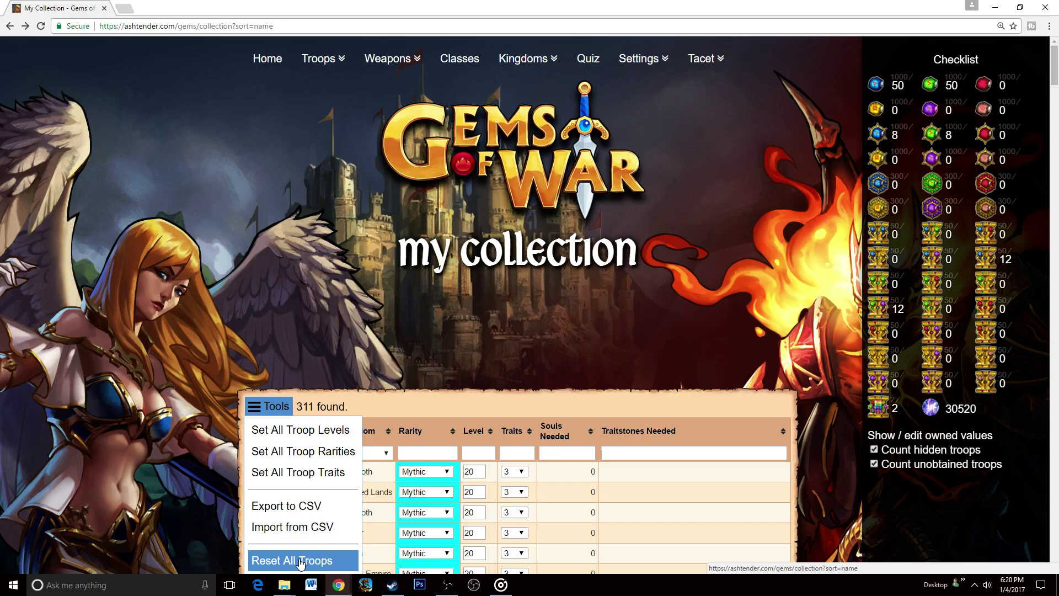
left_click(301, 561)
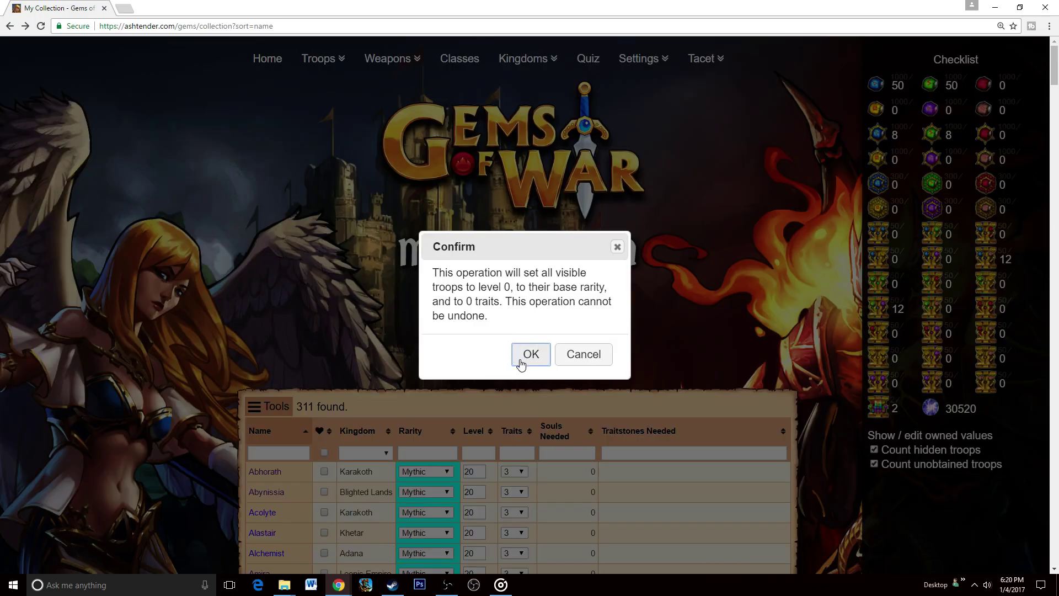
left_click(530, 355)
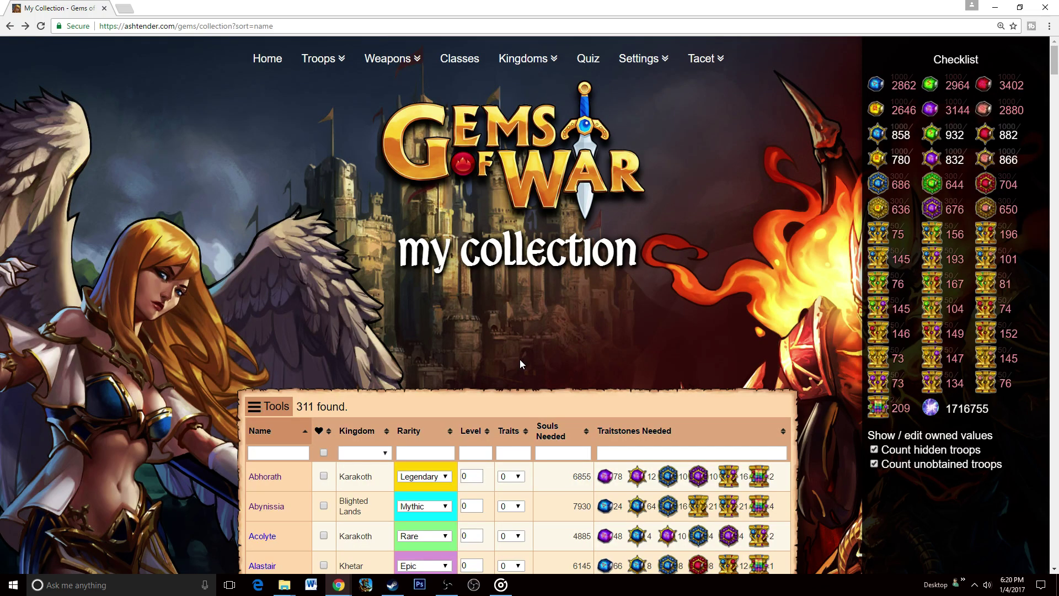
scroll(520, 359, "down", 5)
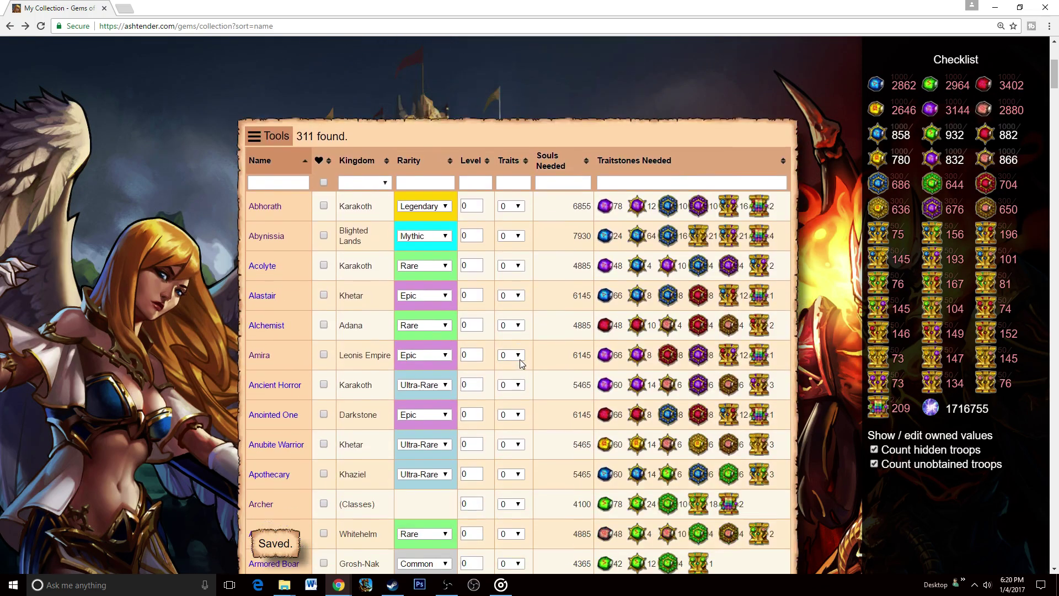
scroll(324, 299, "up", 1)
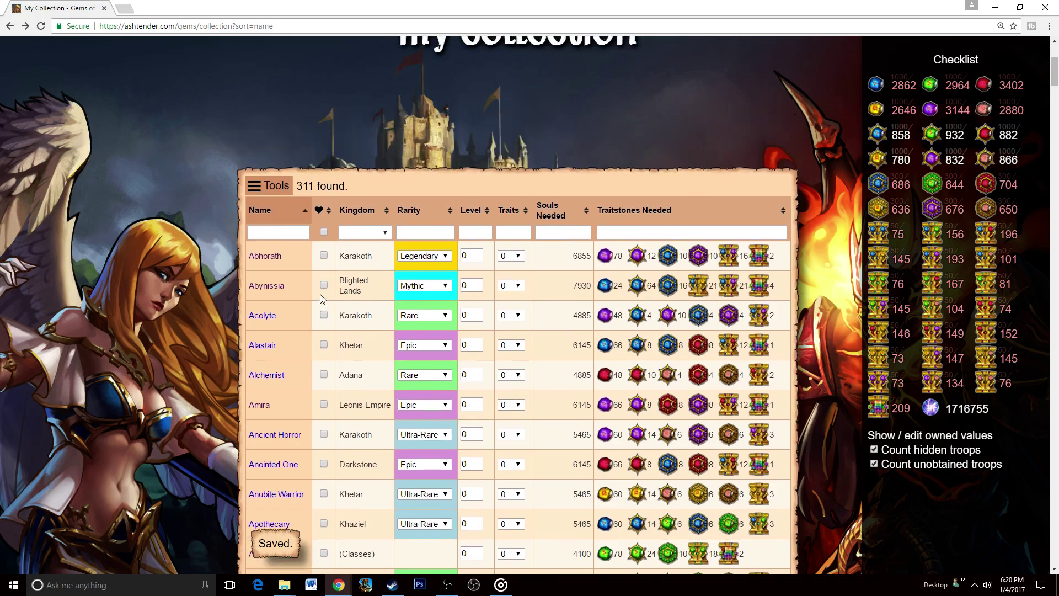
Toggle the name sort to Z–A and back to A–Z, then dismiss the bulk tools list.
left_click(290, 210)
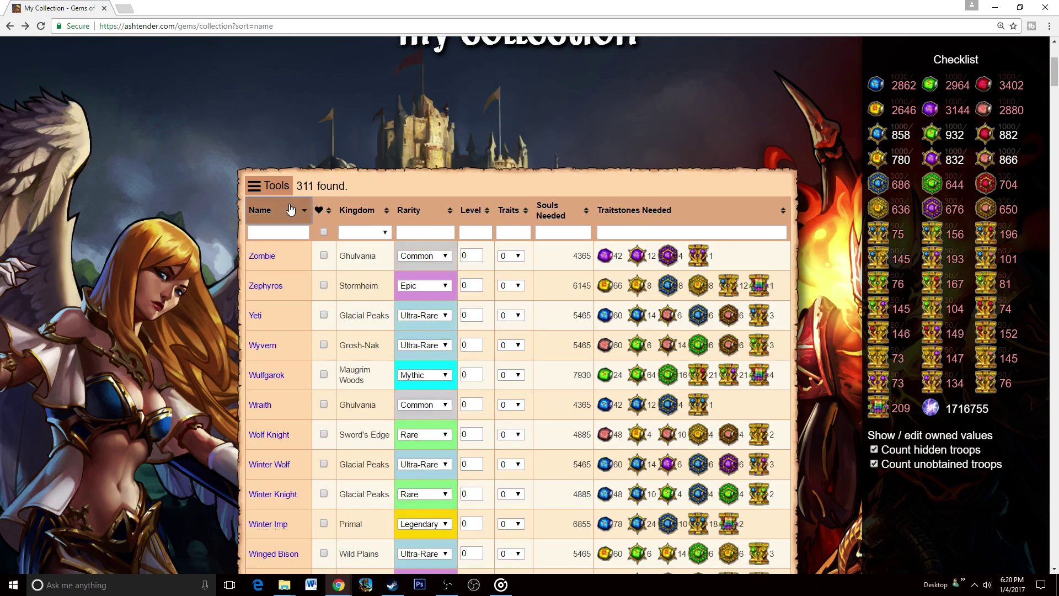
left_click(291, 210)
left_click(269, 186)
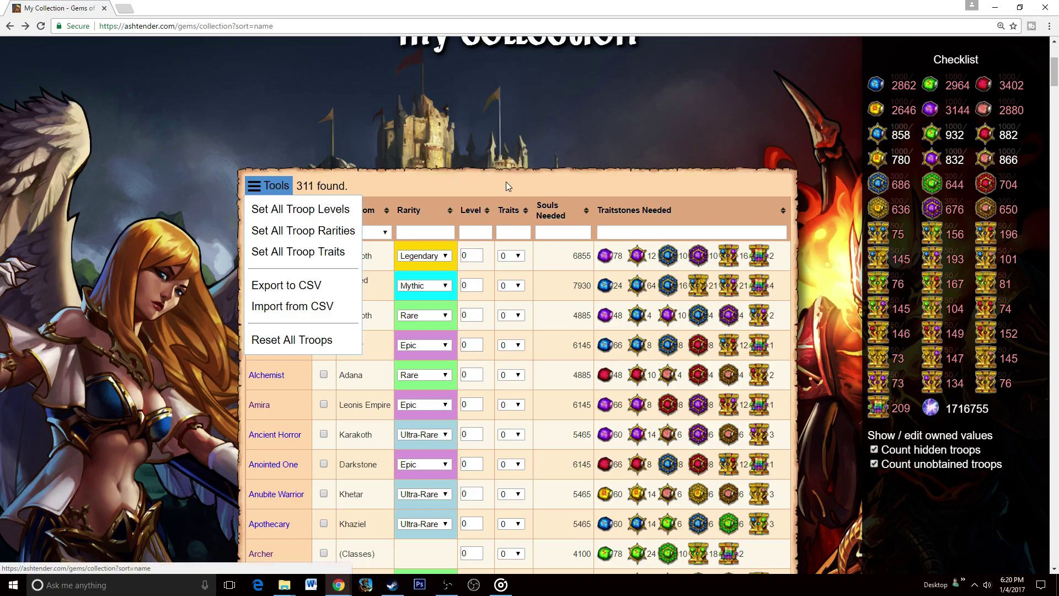
left_click(301, 209)
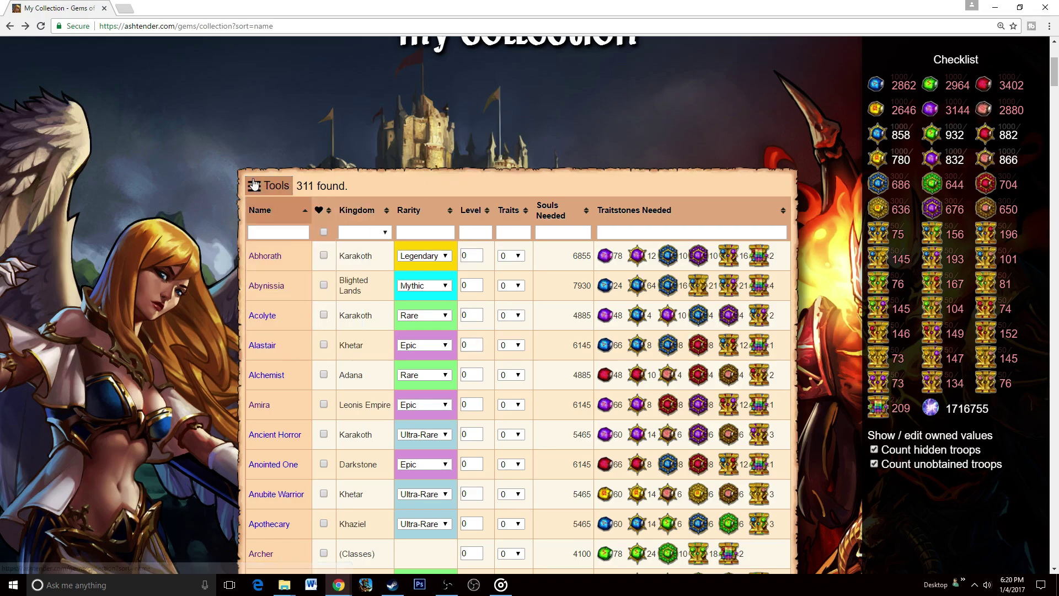
scroll(622, 335, "down", 2)
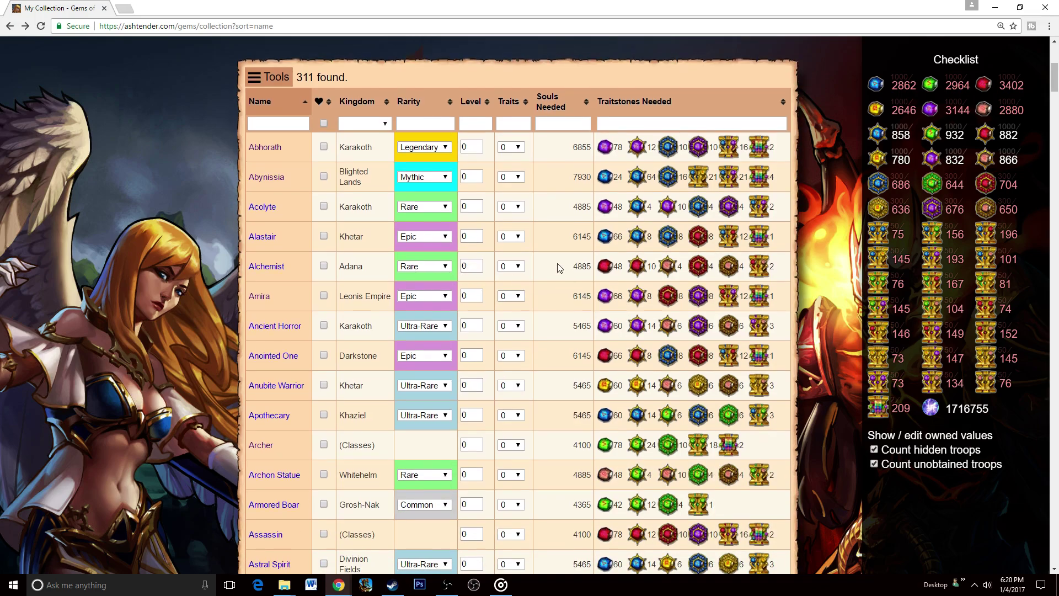
scroll(559, 268, "up", 2)
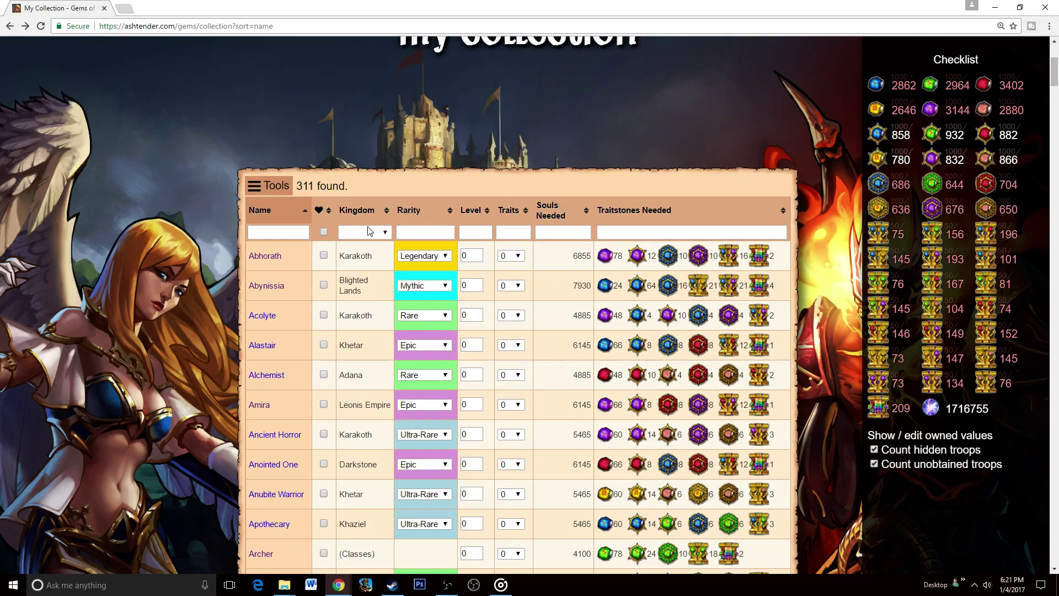
Filter the collection to Karakoth's 11 troops and exclude hidden troops from the checklist.
left_click(379, 234)
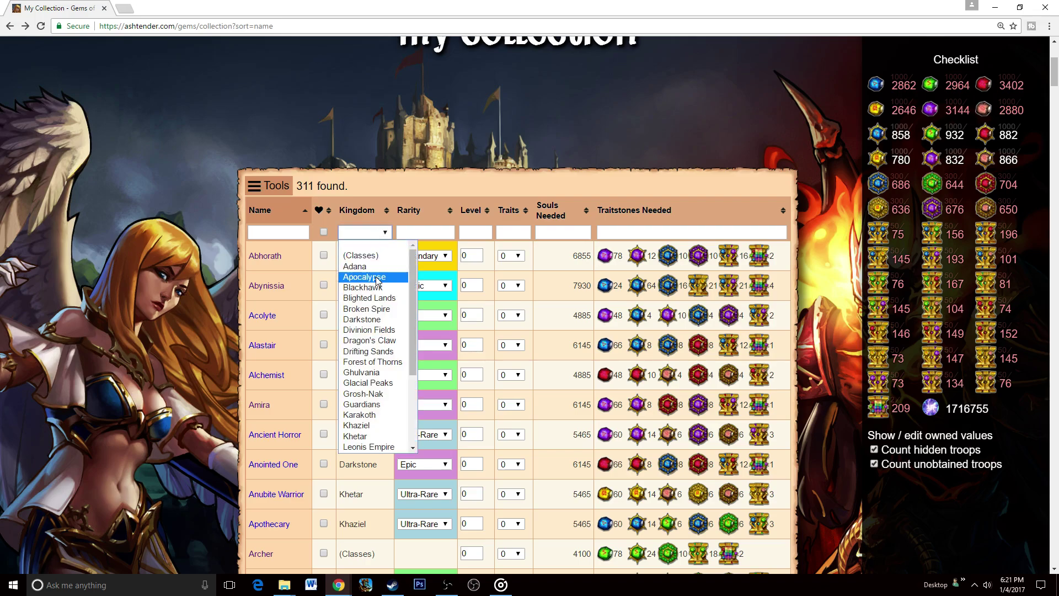
scroll(377, 281, "down", 2)
left_click(379, 304)
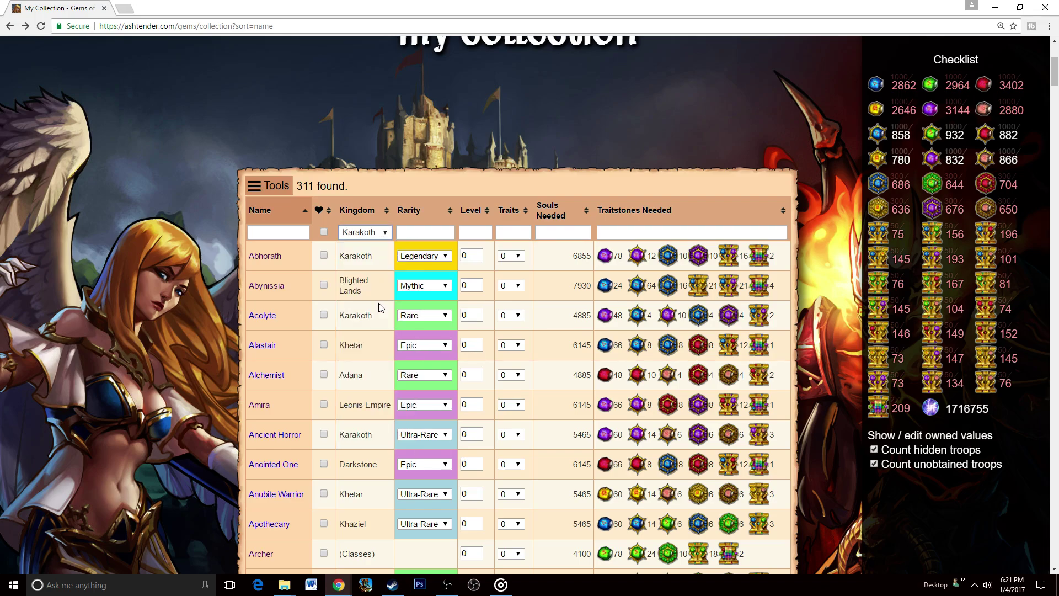
scroll(593, 353, "down", 2)
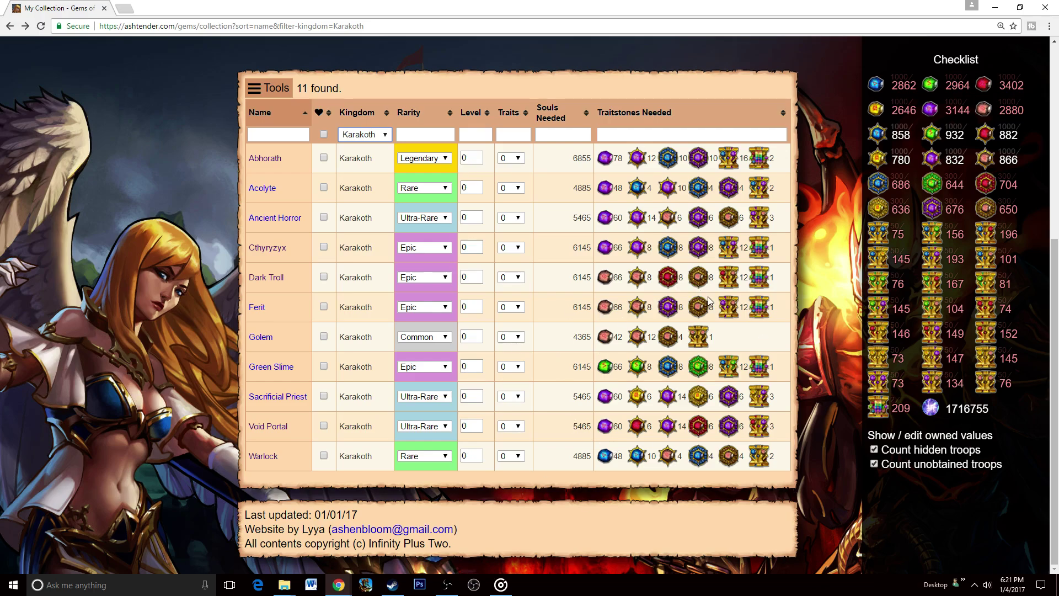
left_click(875, 450)
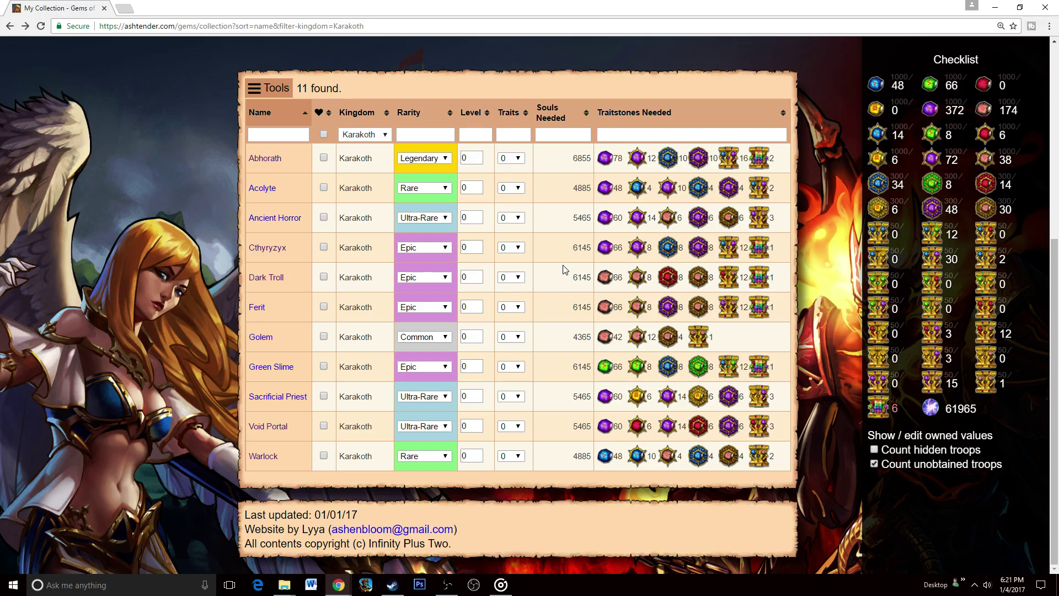
left_click(259, 188)
scroll(257, 186, "down", 3)
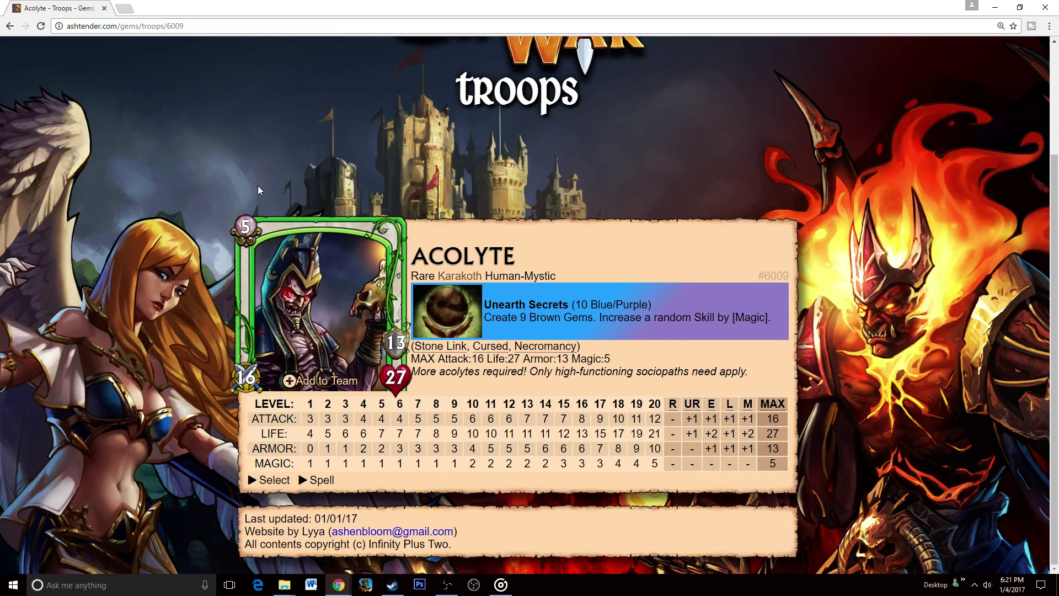
left_click(10, 26)
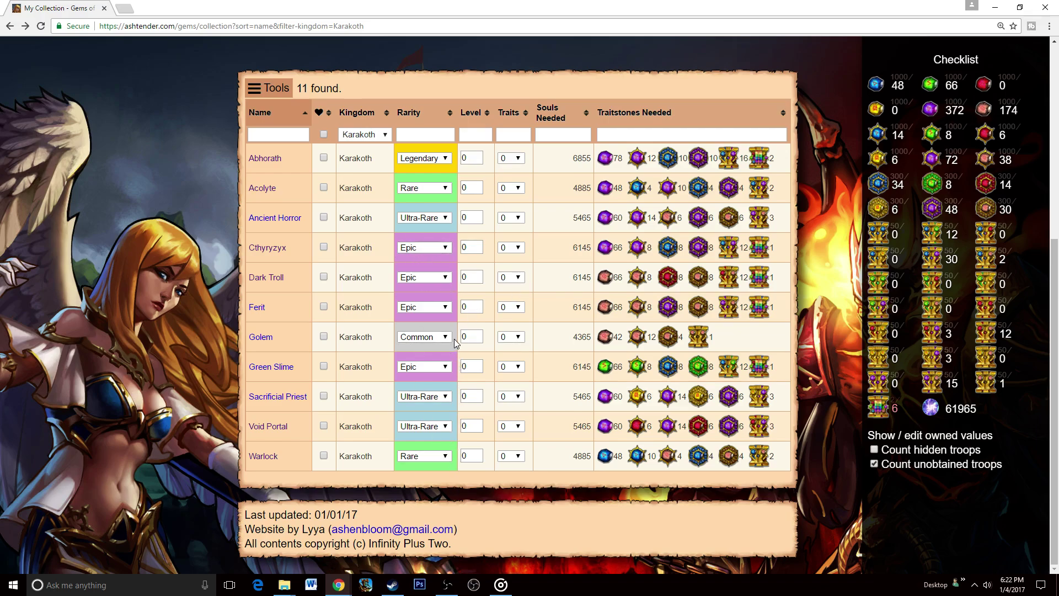
Set the Kingdom filter back to blank so all 311 troops are listed.
scroll(541, 350, "up", 4)
scroll(573, 354, "down", 2)
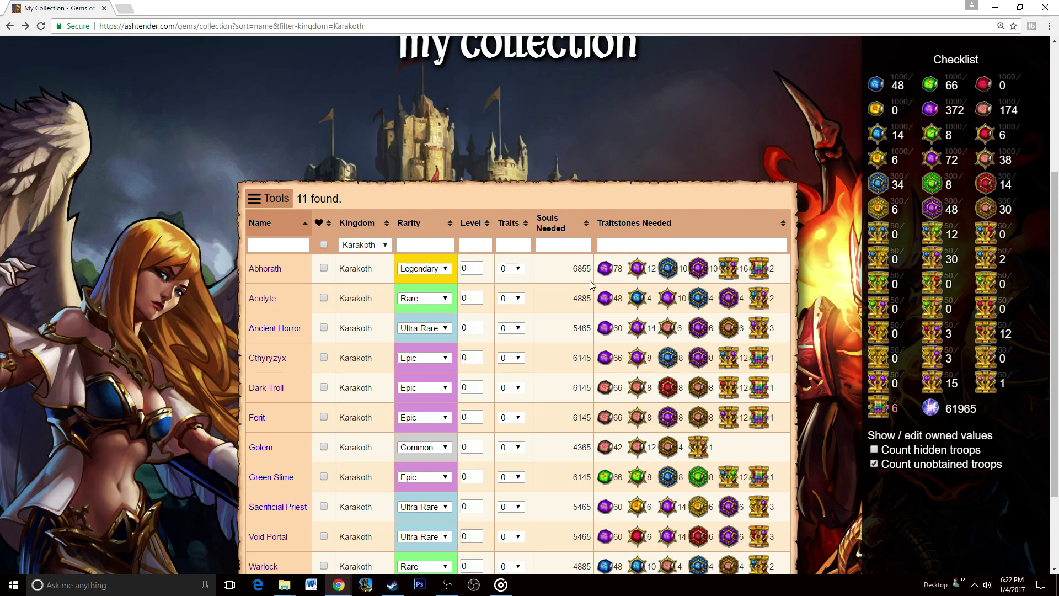
left_click(360, 246)
left_click(371, 257)
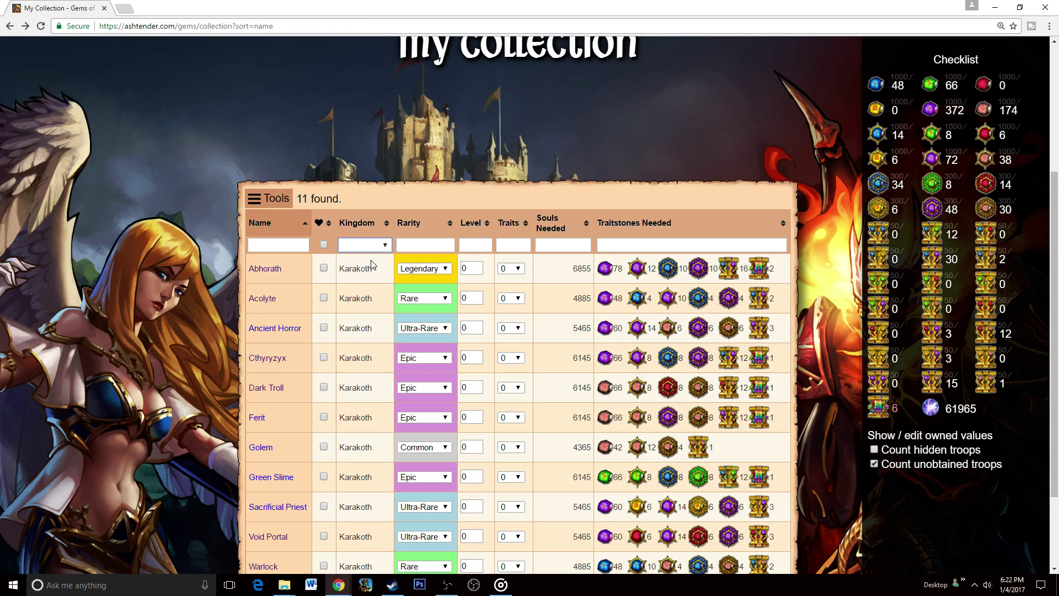
scroll(463, 303, "down", 11)
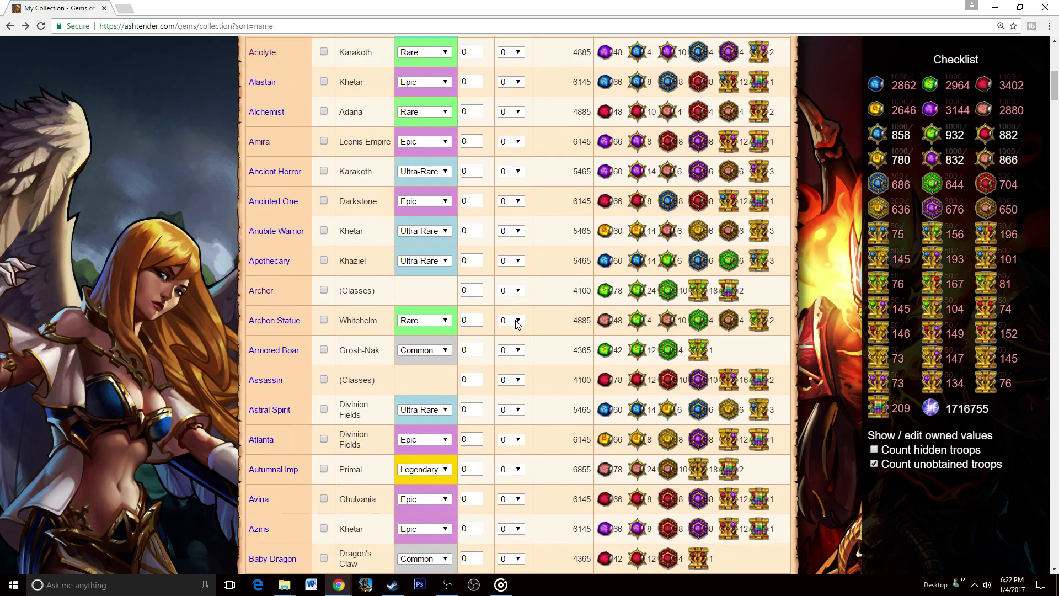
scroll(716, 388, "down", 5)
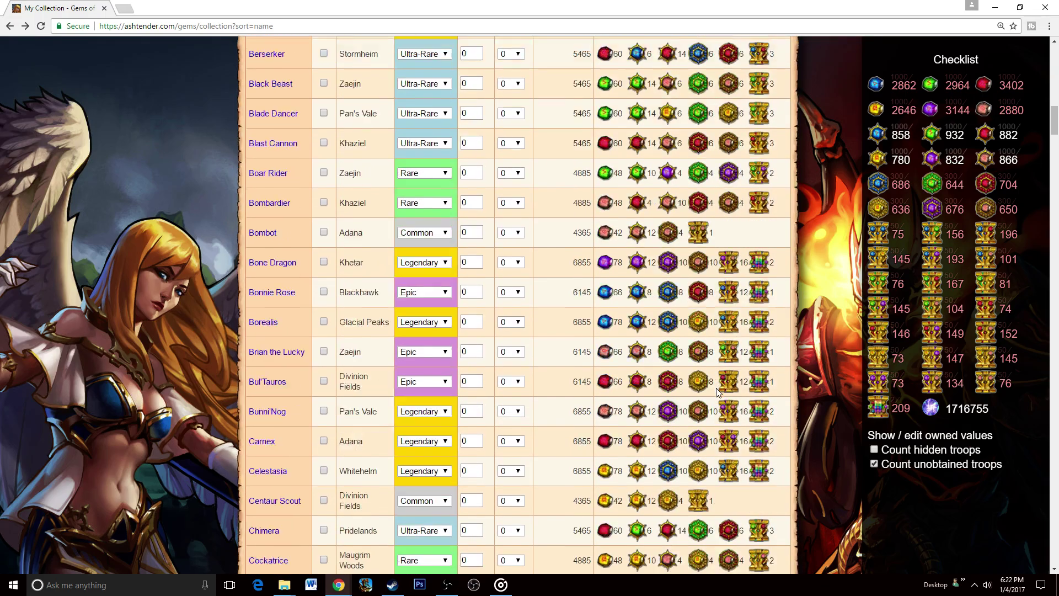
scroll(715, 393, "up", 9)
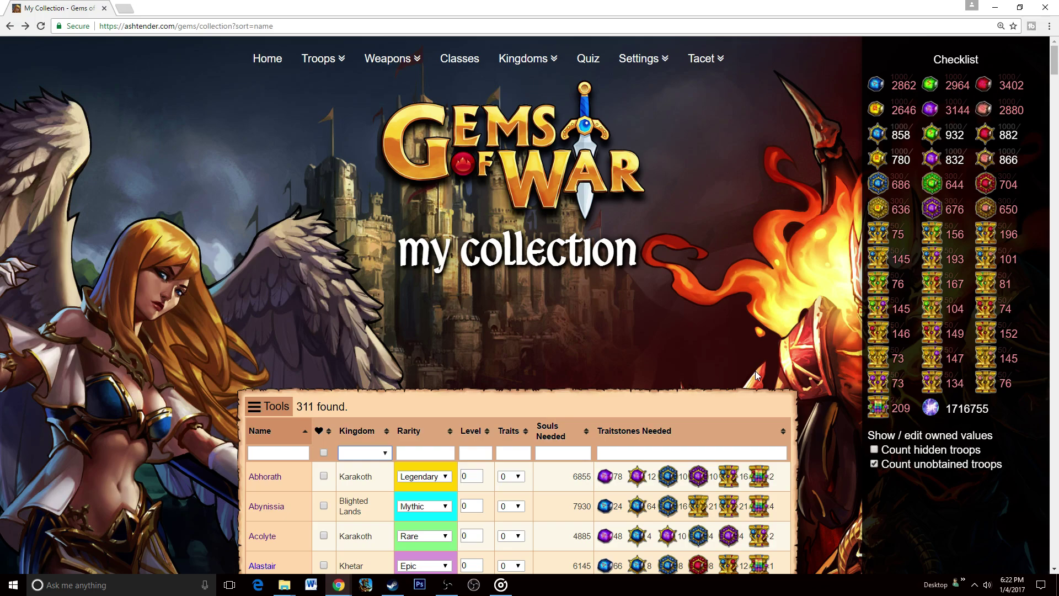
scroll(755, 371, "down", 7)
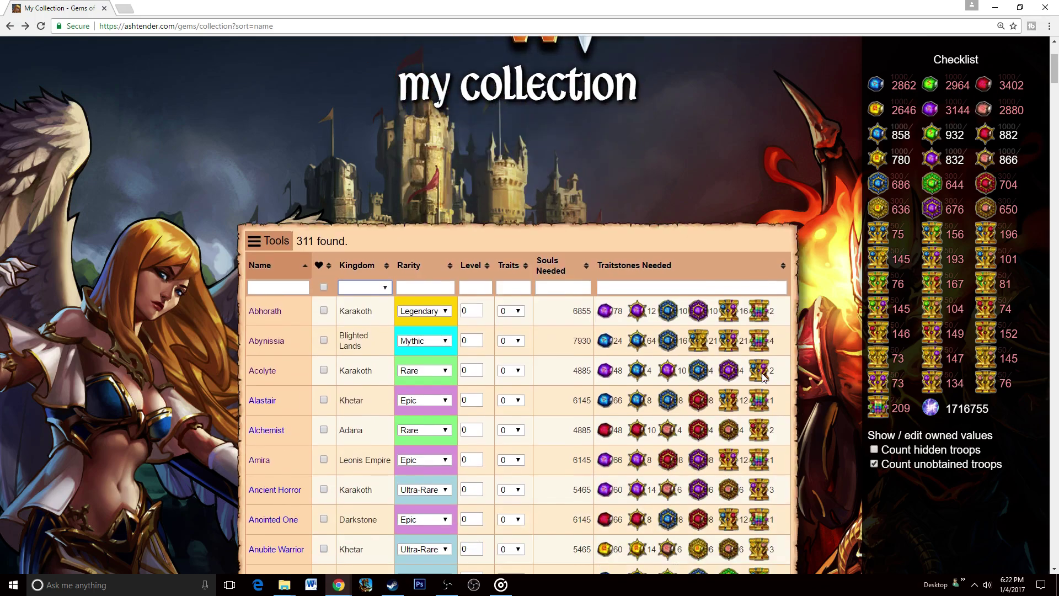
scroll(797, 370, "up", 7)
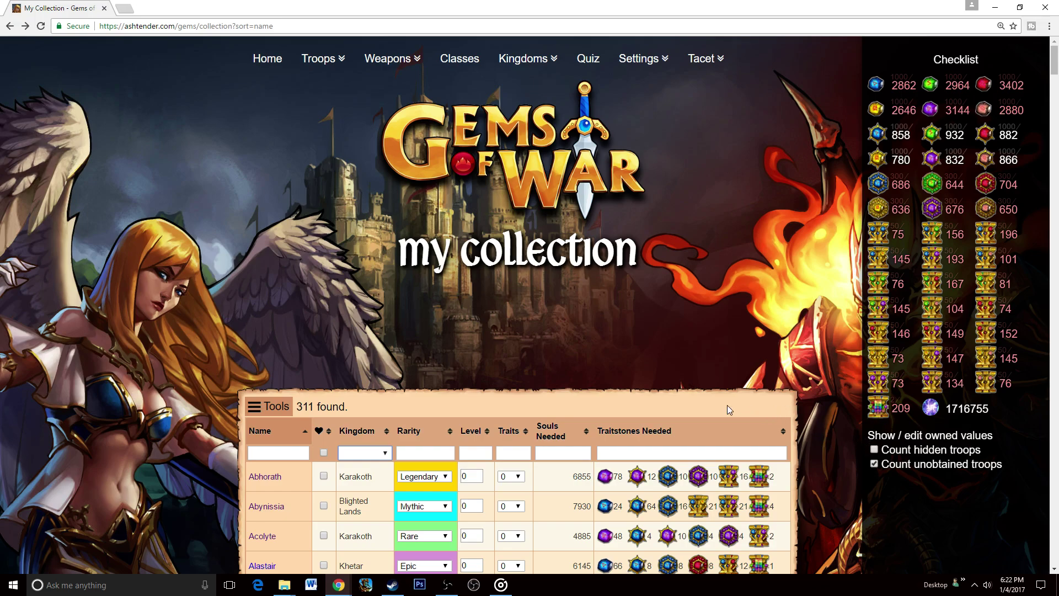
scroll(629, 408, "down", 2)
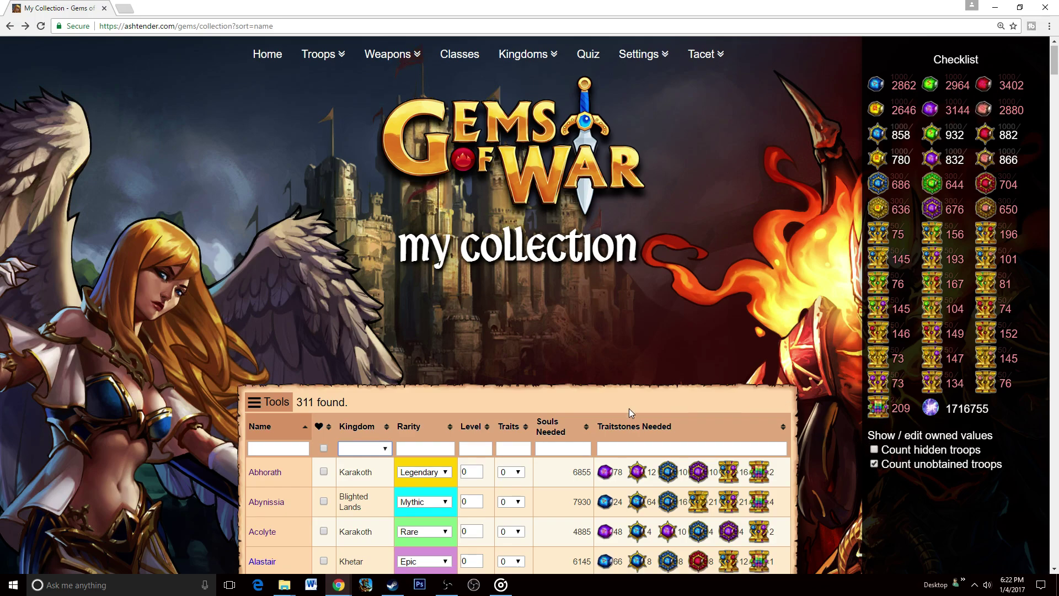
scroll(98, 380, "down", 5)
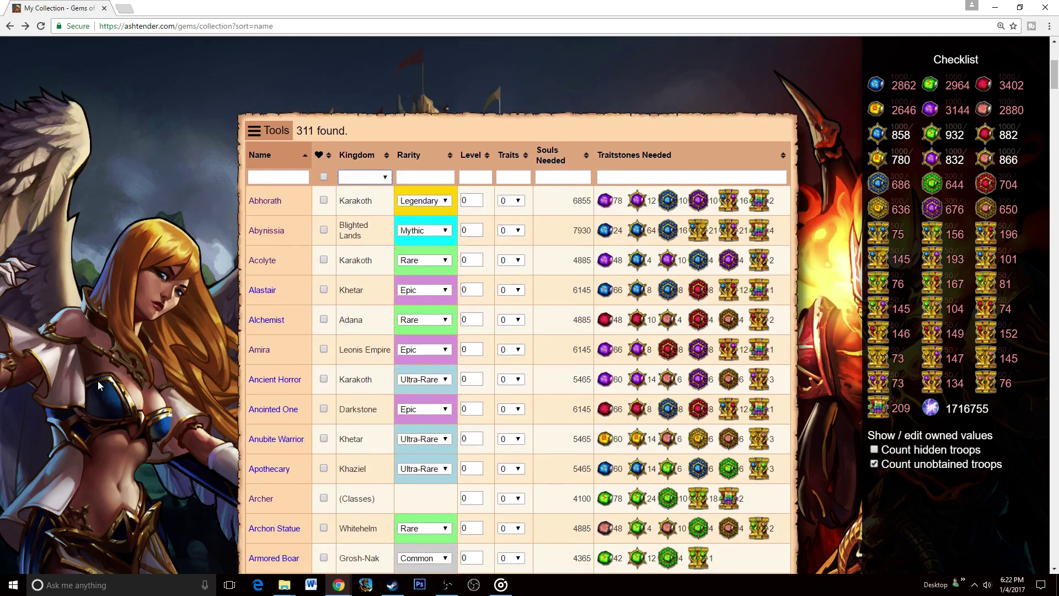
scroll(98, 381, "up", 2)
Open the table's Tools menu and close it without exporting.
left_click(279, 132)
left_click(260, 133)
scroll(534, 302, "up", 5)
left_click(705, 59)
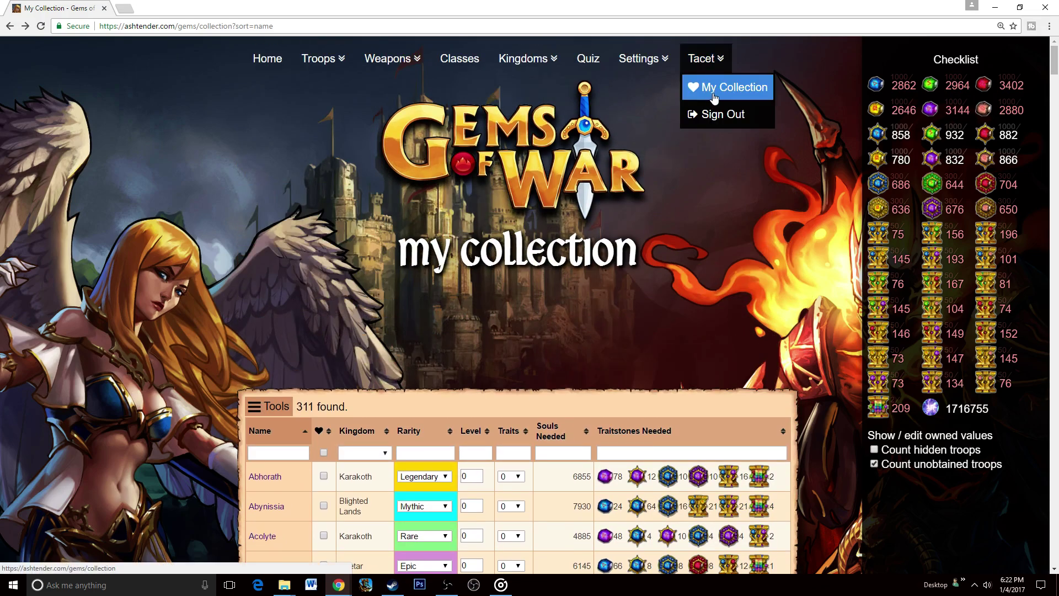
left_click(715, 98)
scroll(670, 291, "down", 6)
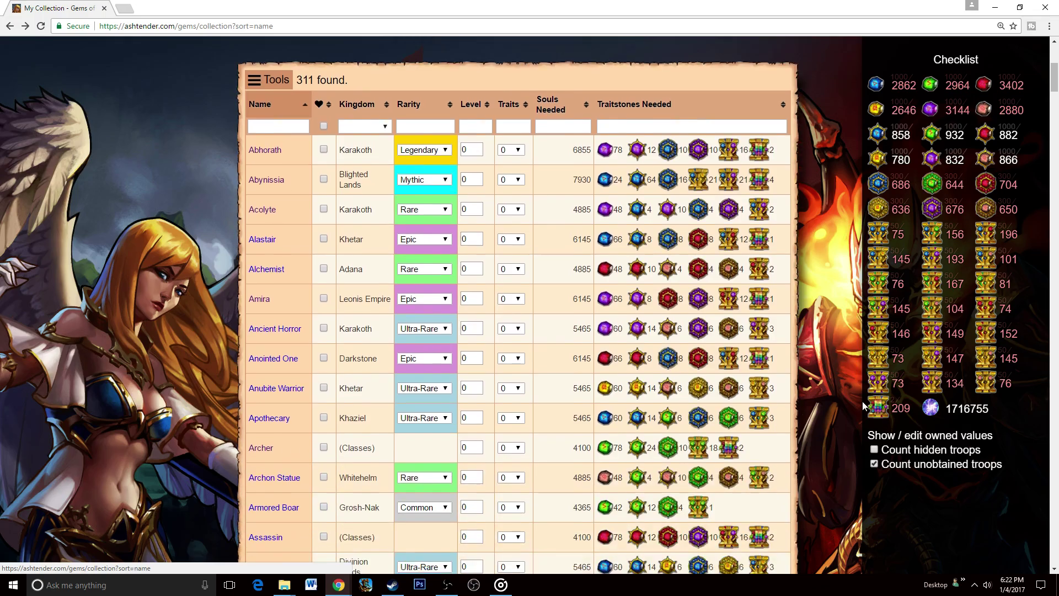
scroll(859, 406, "down", 13)
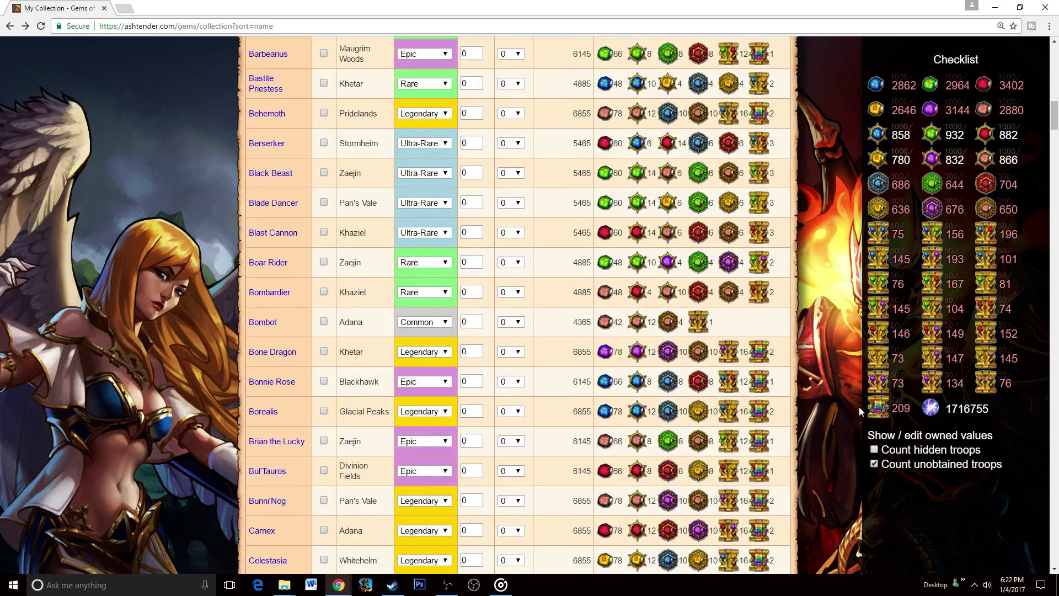
scroll(859, 406, "down", 5)
scroll(859, 406, "up", 12)
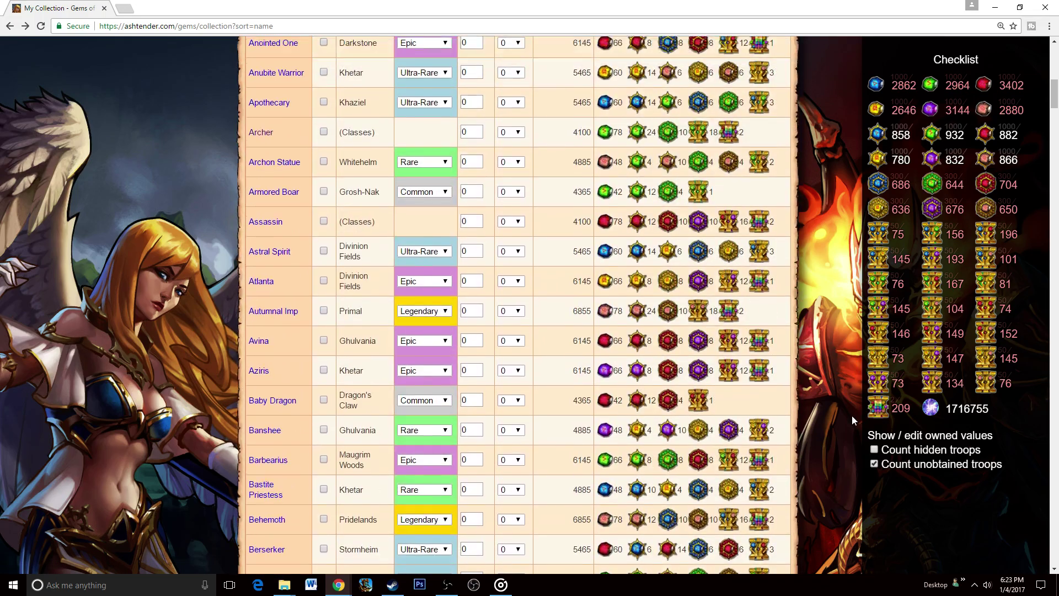
scroll(852, 415, "up", 12)
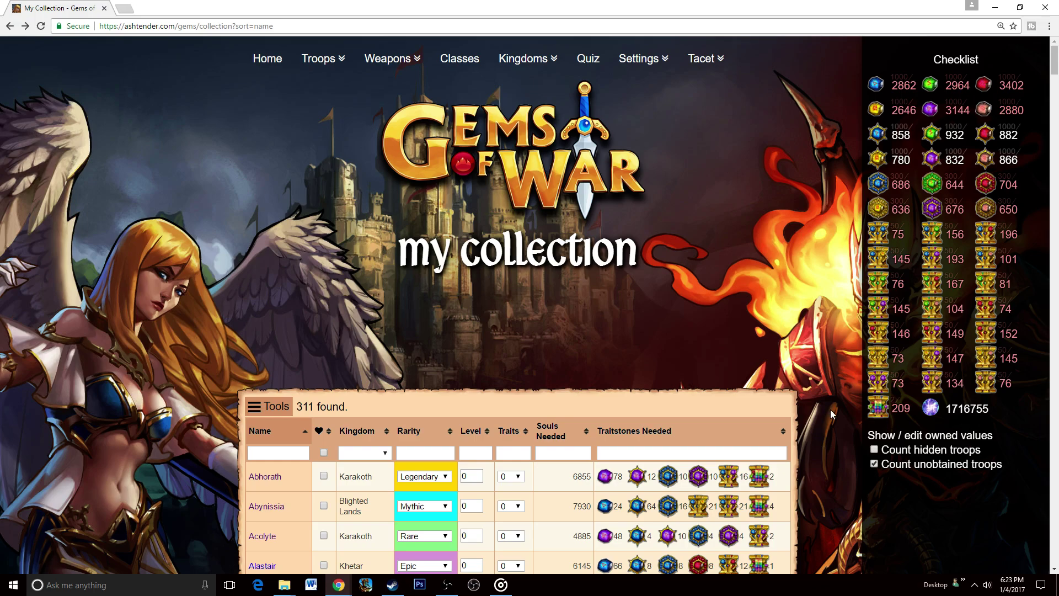
scroll(829, 409, "down", 2)
scroll(829, 409, "down", 6)
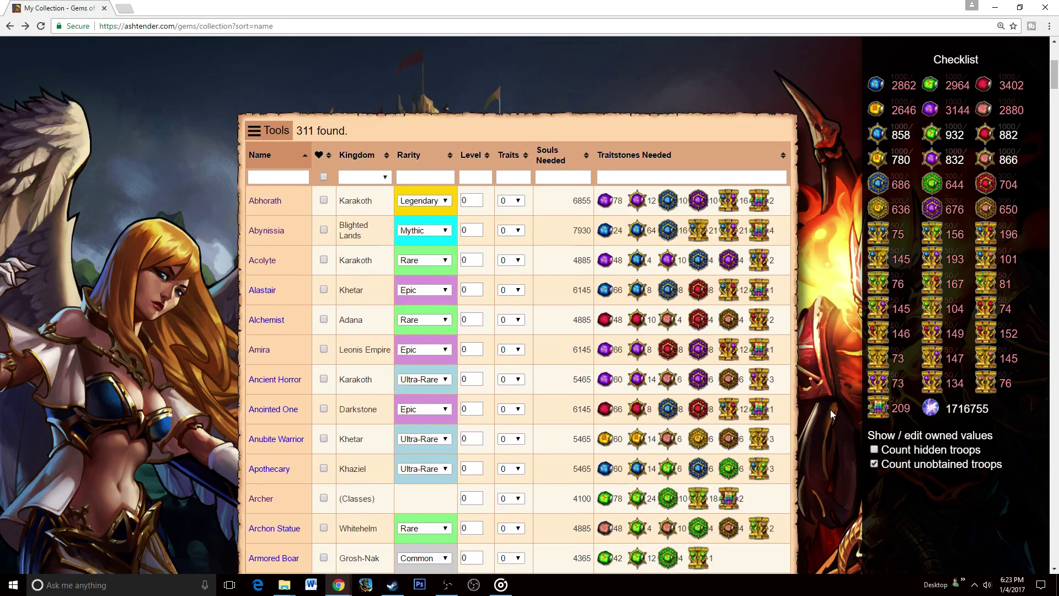
scroll(829, 409, "up", 6)
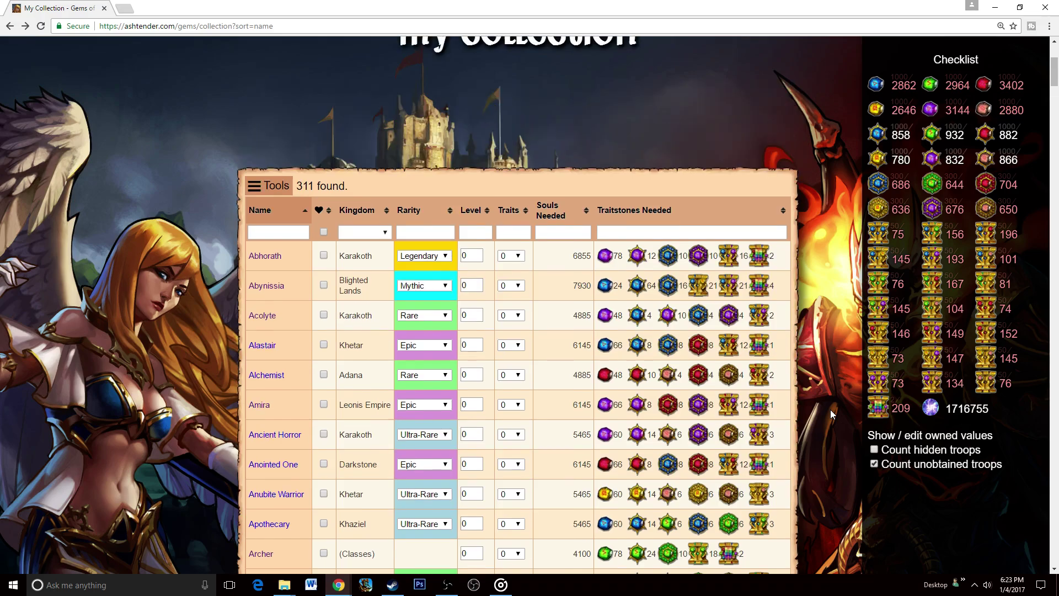
scroll(661, 397, "up", 2)
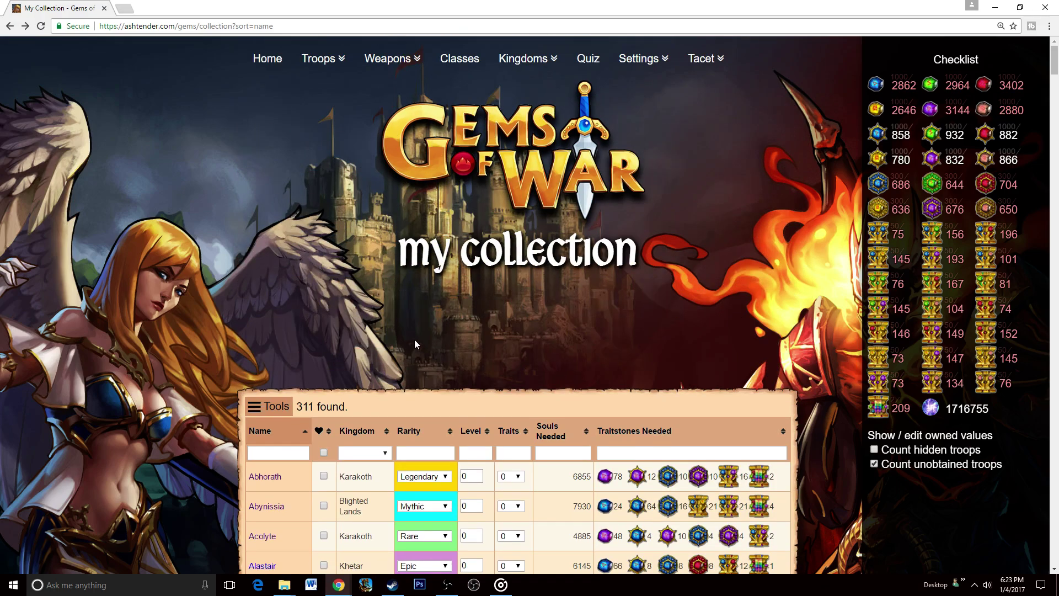
scroll(166, 333, "down", 4)
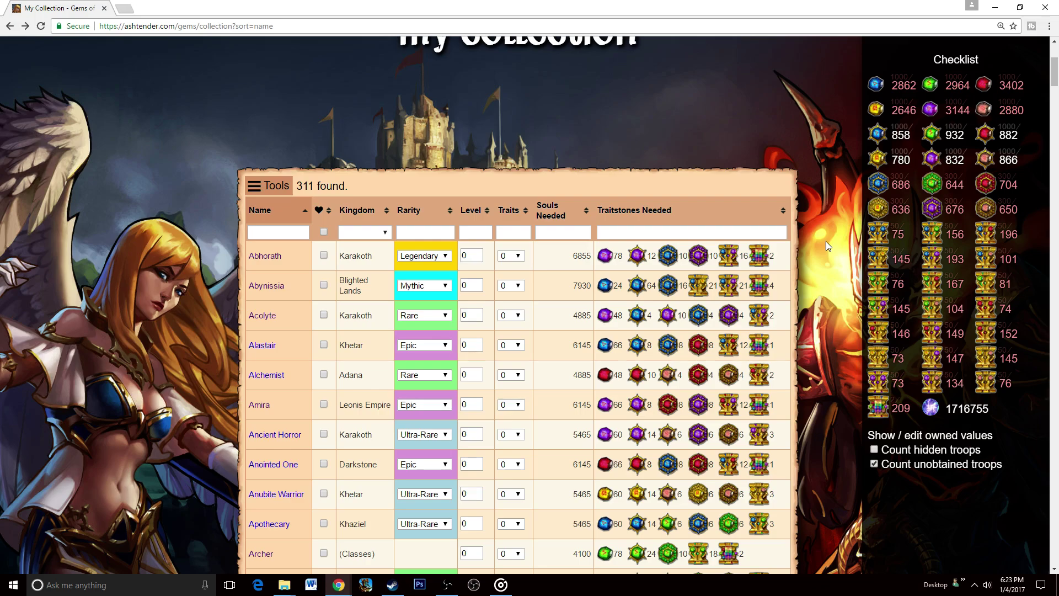
scroll(823, 244, "down", 4)
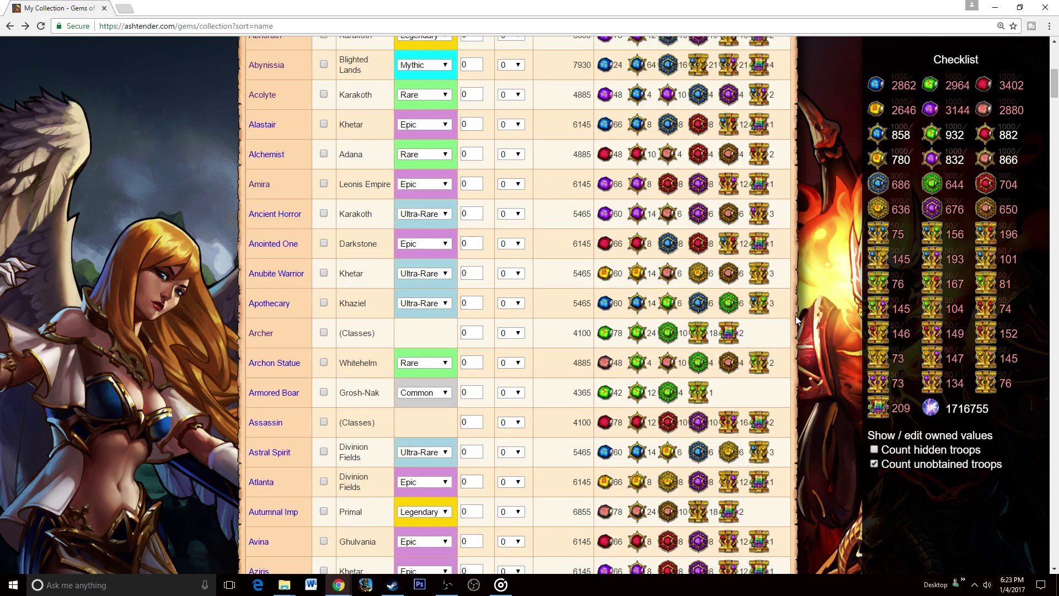
scroll(796, 320, "up", 3)
scroll(796, 320, "up", 3)
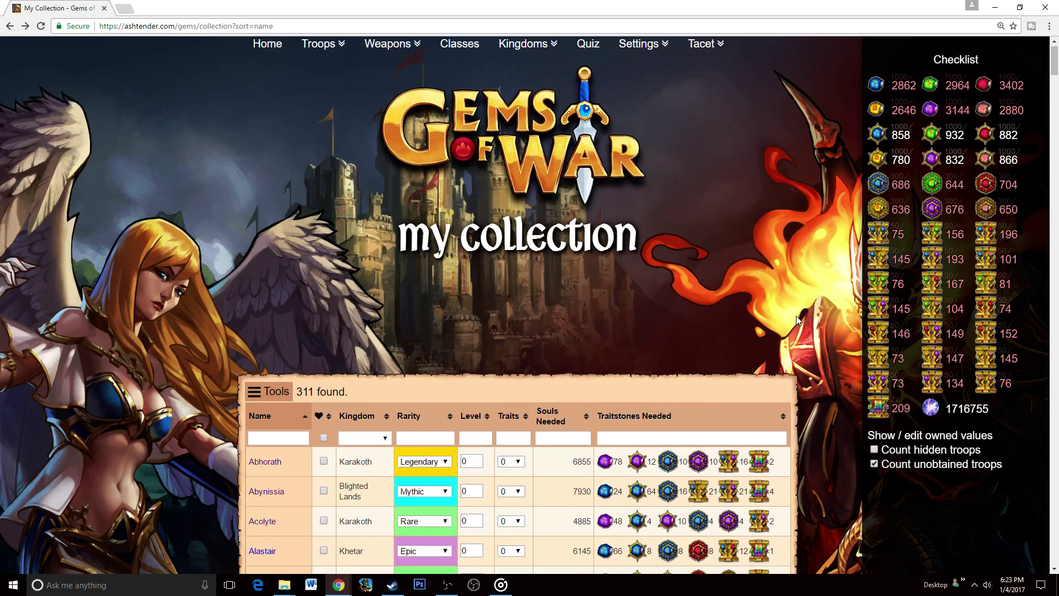
scroll(796, 320, "down", 2)
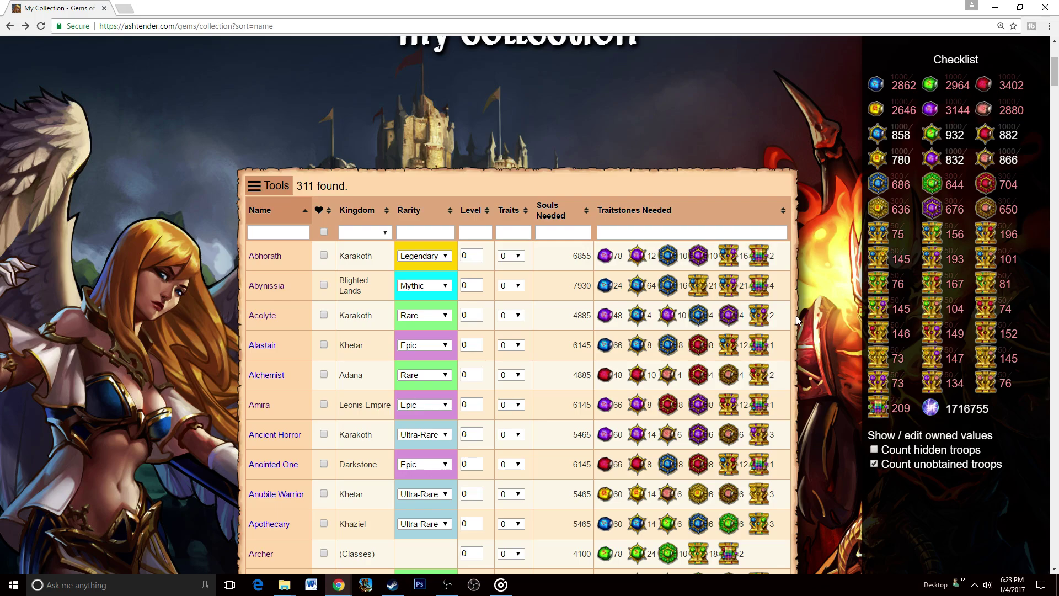
scroll(793, 325, "down", 2)
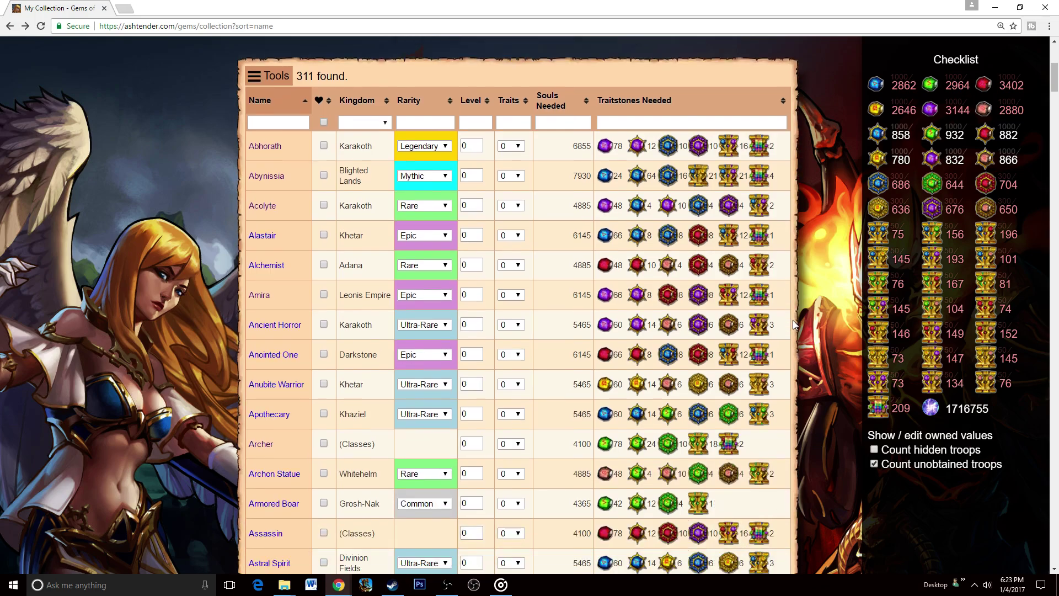
scroll(794, 324, "up", 3)
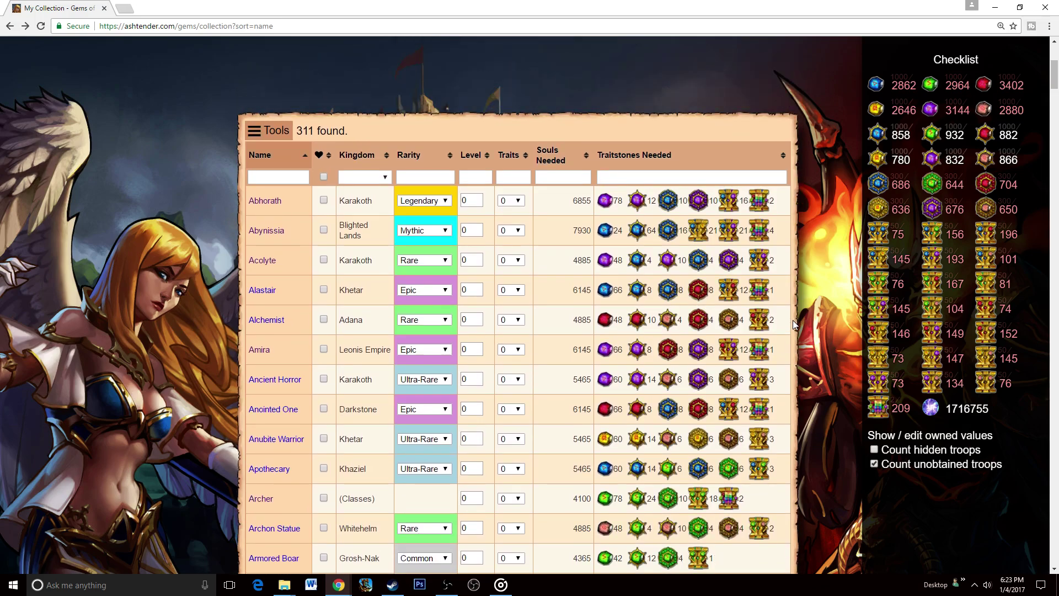